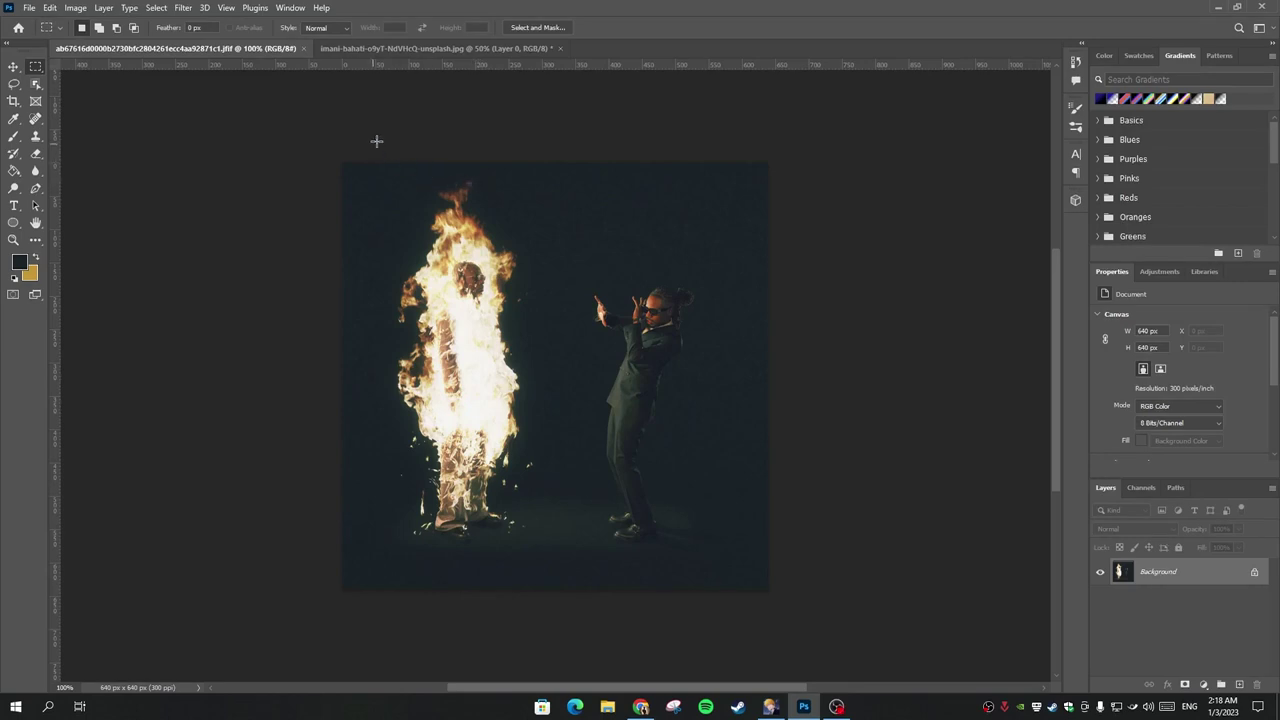
Switch to the imani-bahati photo of the man in a leather jacket
{"action": "left_click", "coordinate": [449, 47]}
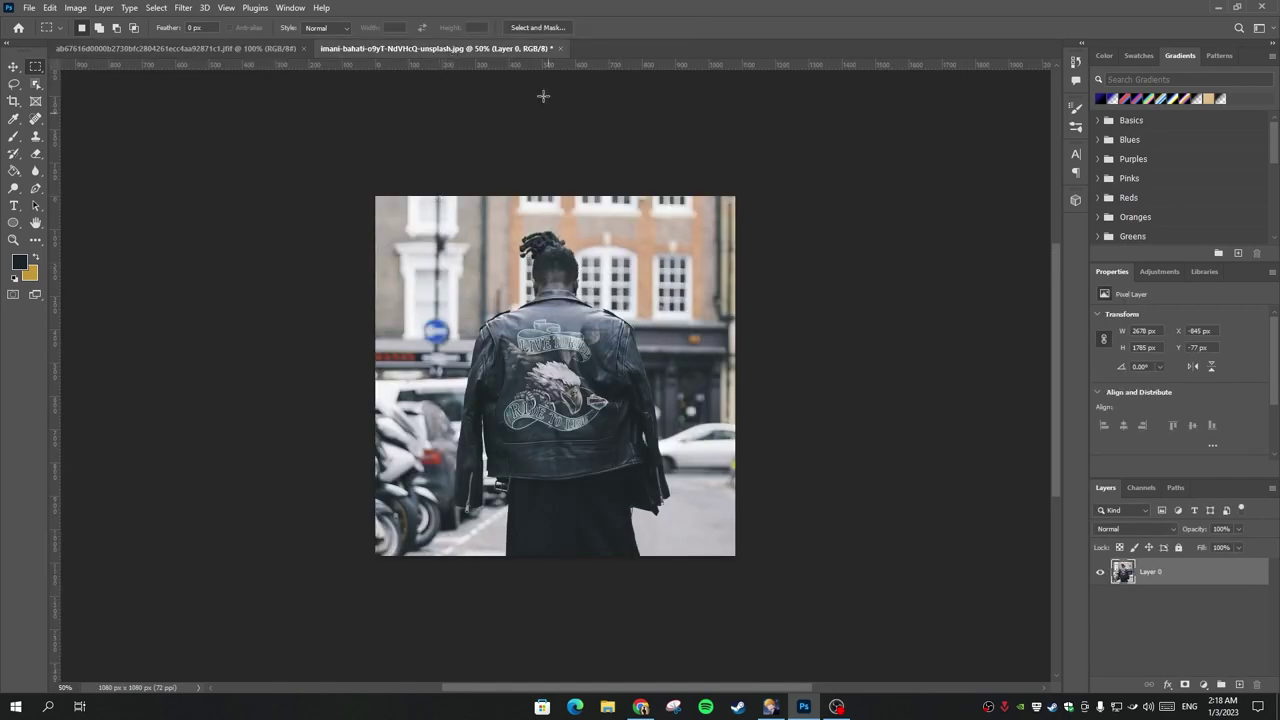
Refine the man's selection with Smooth, Contrast and Shift Edge, then convert it to a layer mask
{"action": "left_click", "coordinate": [533, 28]}
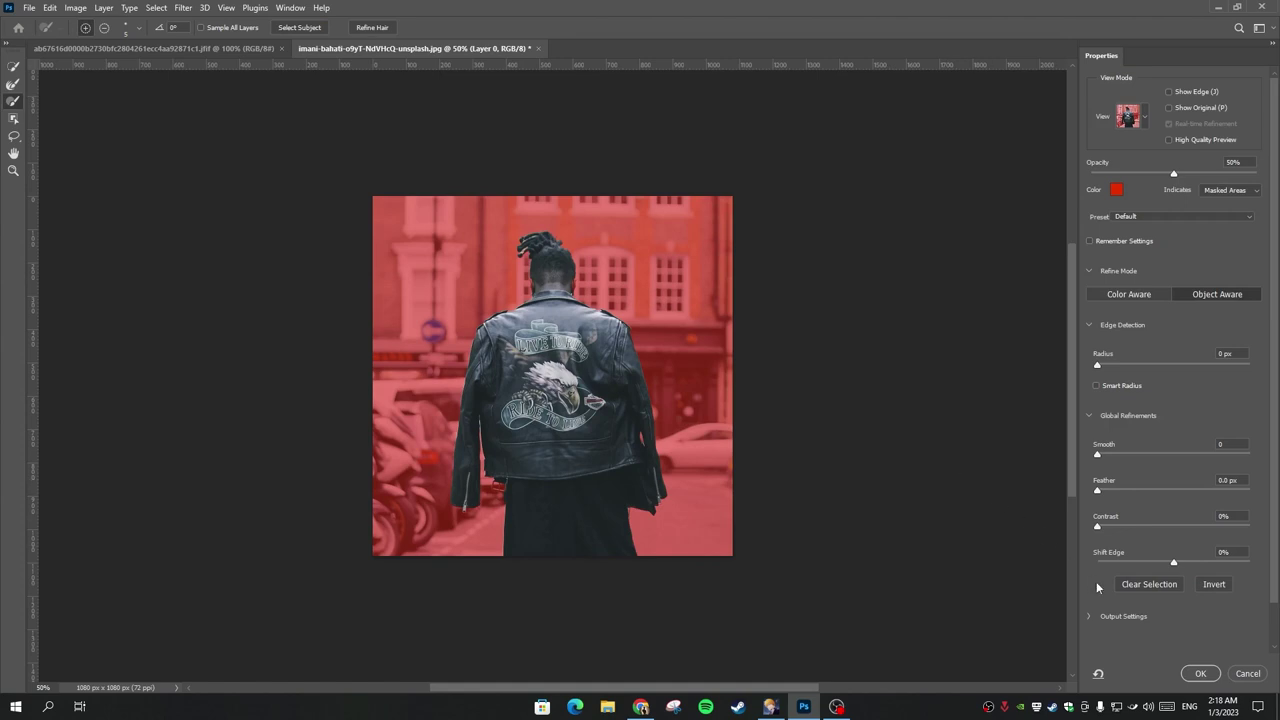
{"action": "left_click_drag", "start_coordinate": [1099, 457], "coordinate": [1101, 458]}
{"action": "left_click_drag", "start_coordinate": [1097, 526], "coordinate": [1102, 527]}
{"action": "left_click_drag", "start_coordinate": [1174, 566], "coordinate": [1169, 566]}
{"action": "left_click", "coordinate": [1098, 366]}
{"action": "left_click", "coordinate": [1200, 673]}
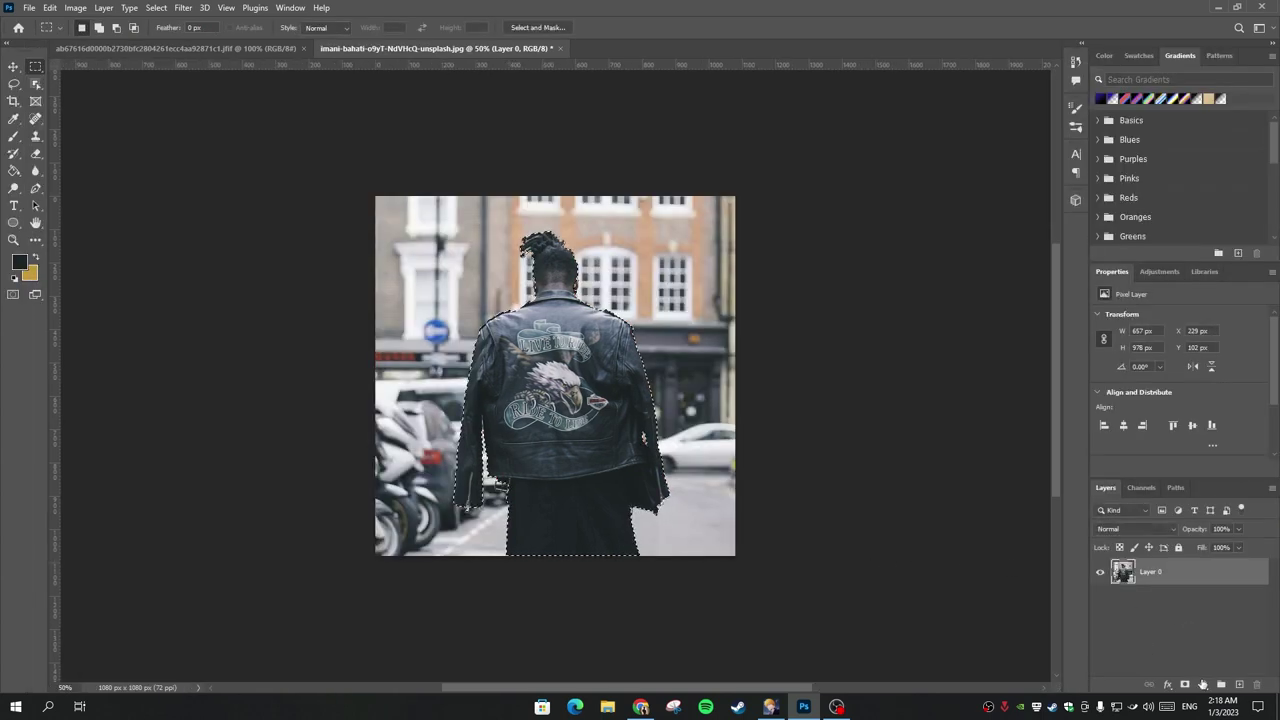
{"action": "left_click", "coordinate": [1202, 684]}
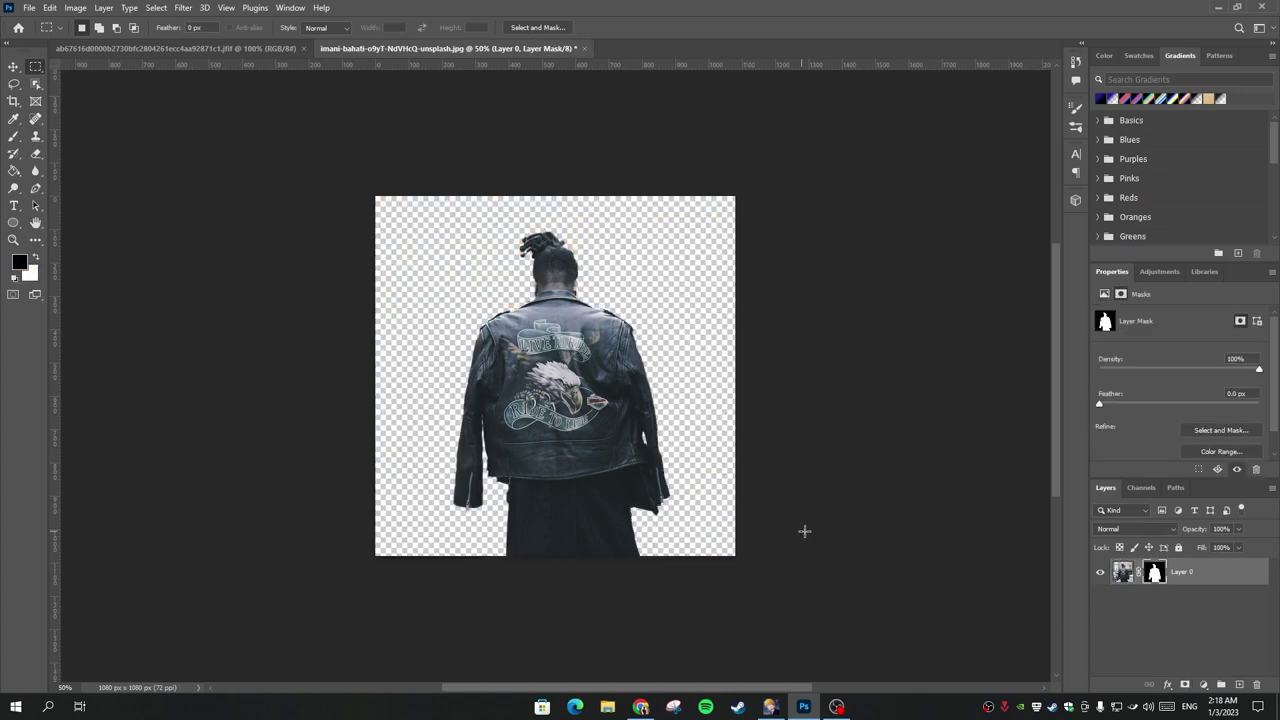
Add a layer beneath the man and fill it with dark navy
{"action": "left_click", "coordinate": [1239, 684], "text": "ctrl"}
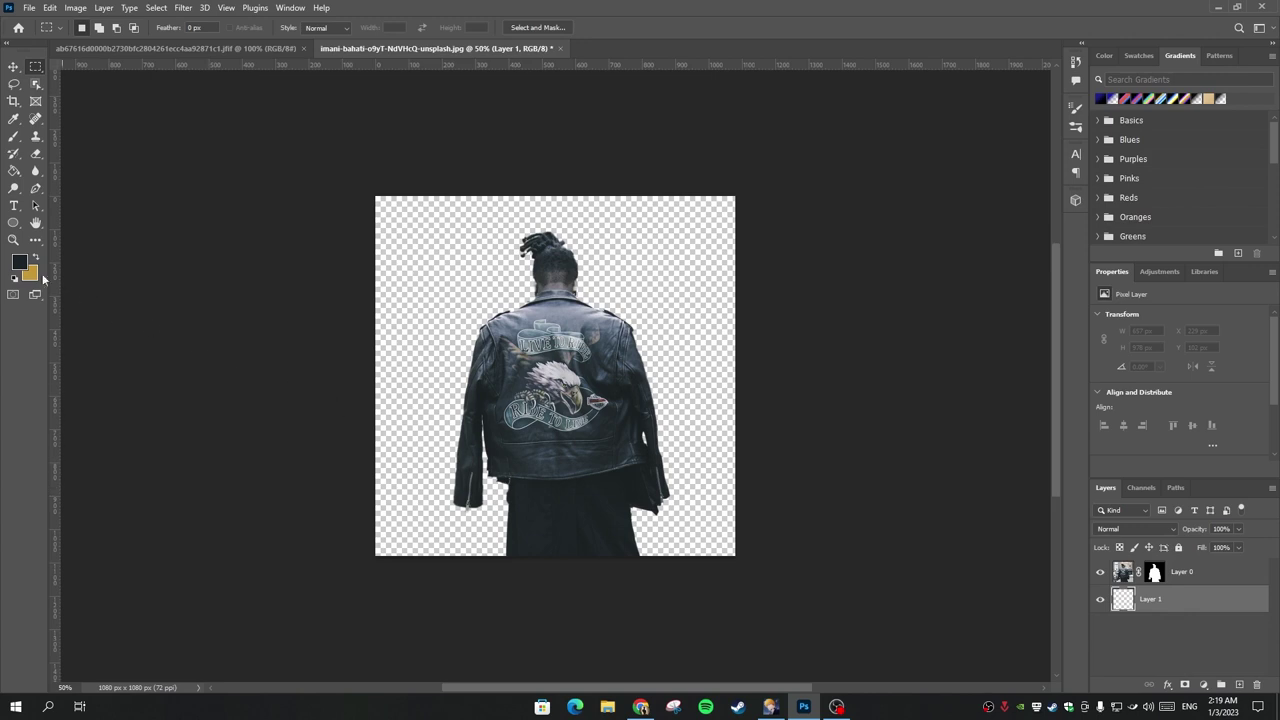
{"action": "left_click", "coordinate": [14, 171]}
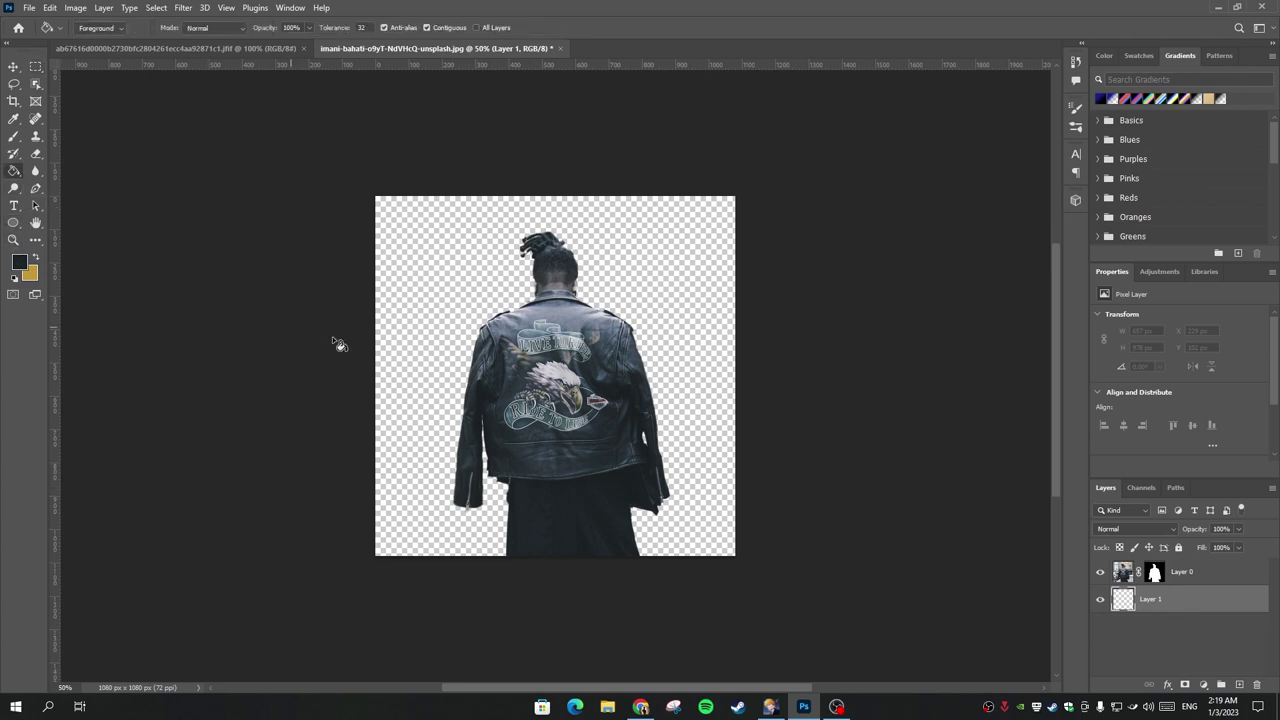
{"action": "left_click", "coordinate": [426, 340]}
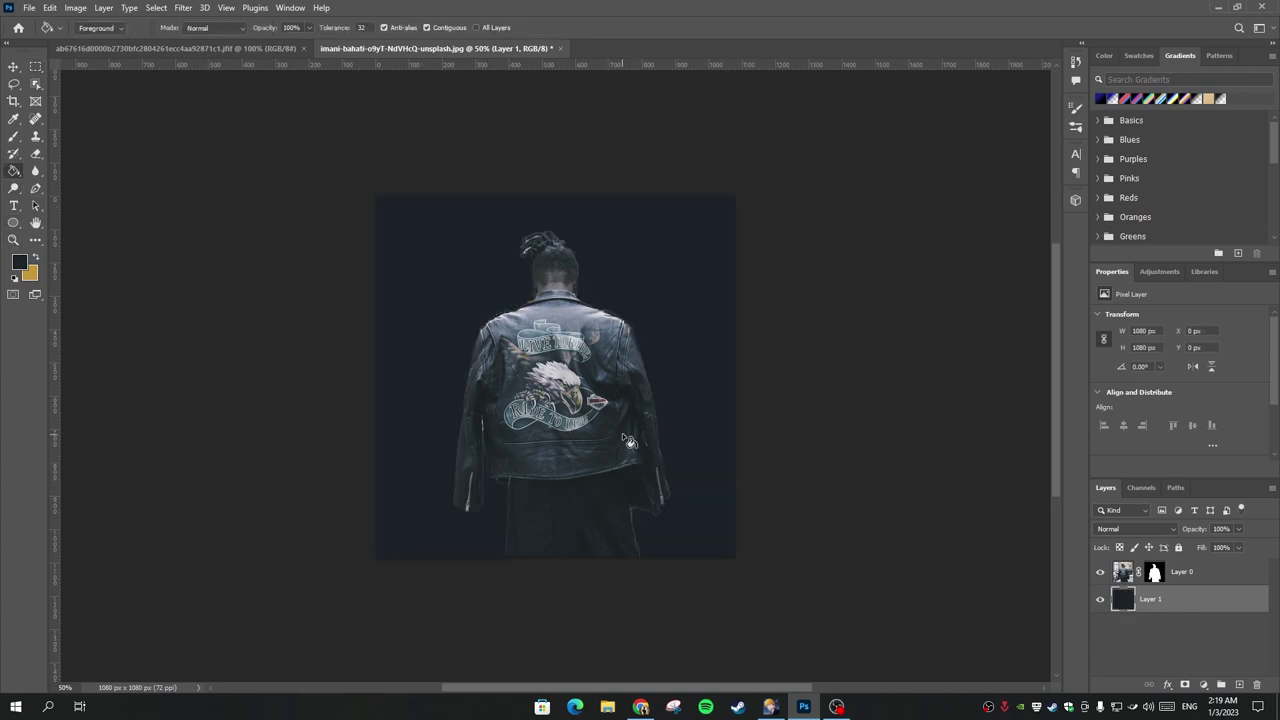
Add an empty Layer 2 above the man's layer
{"action": "left_click", "coordinate": [1206, 575]}
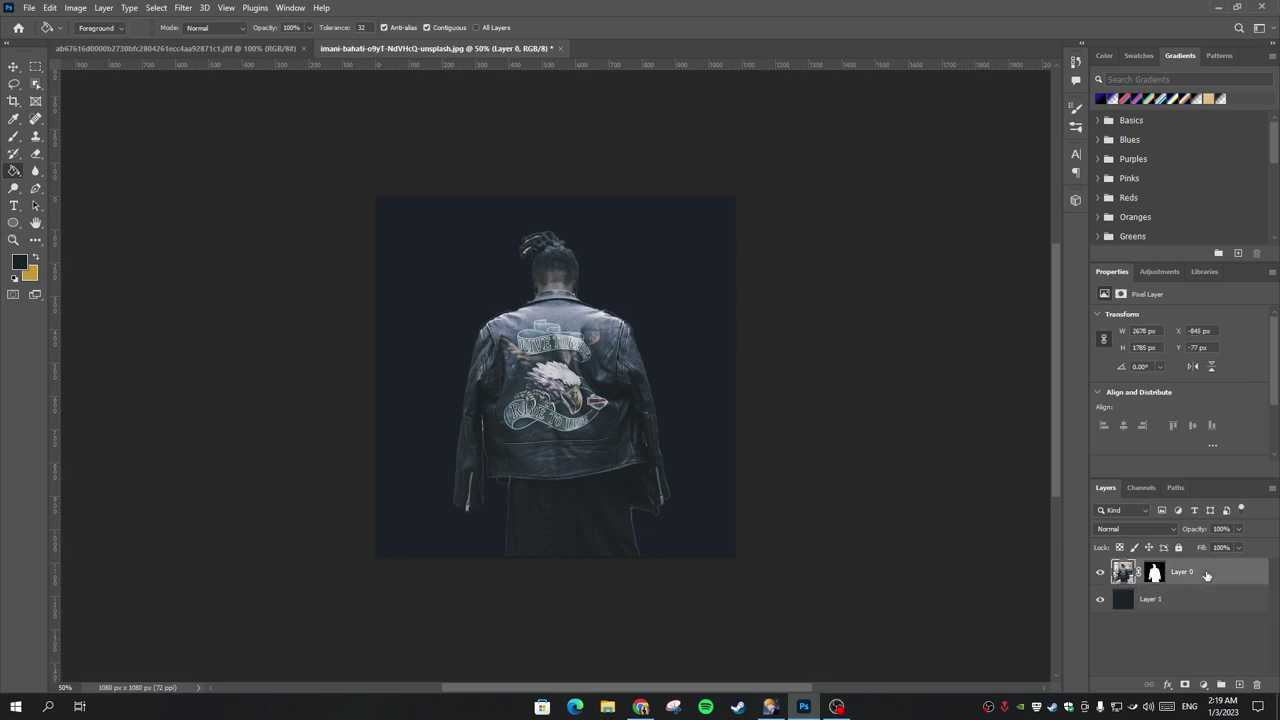
{"action": "left_click", "coordinate": [1240, 684]}
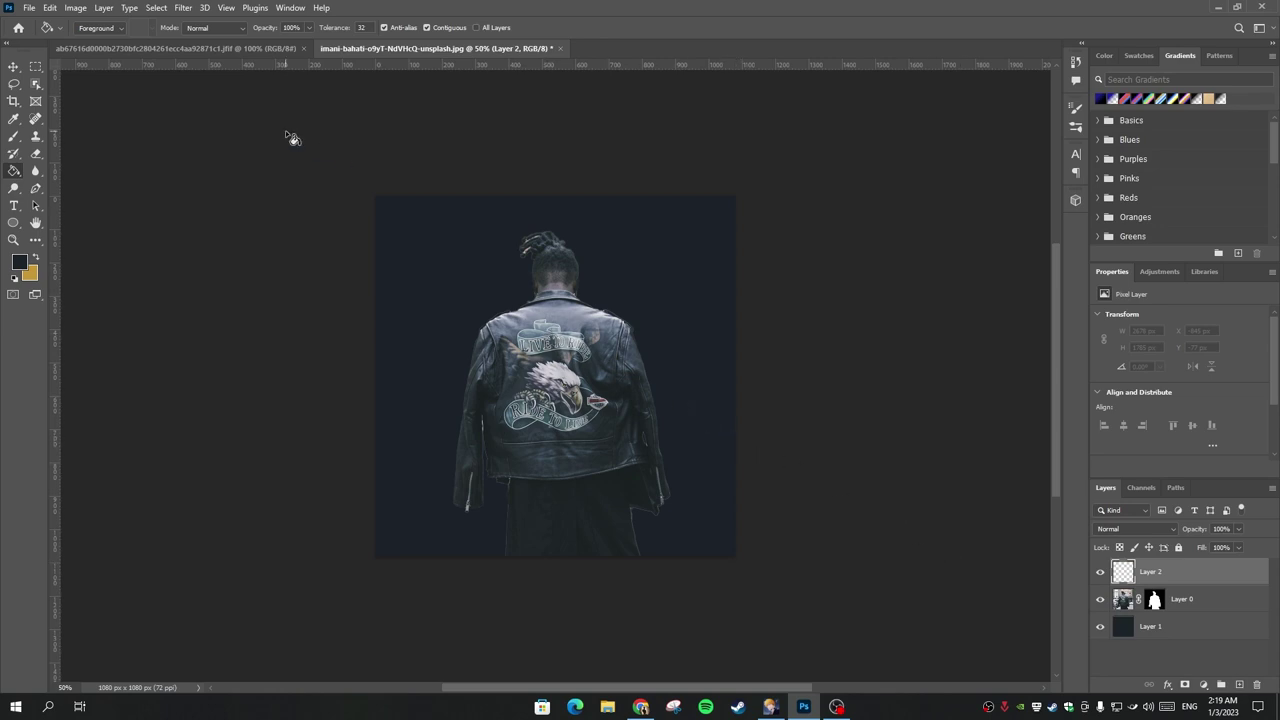
{"action": "left_click", "coordinate": [36, 189]}
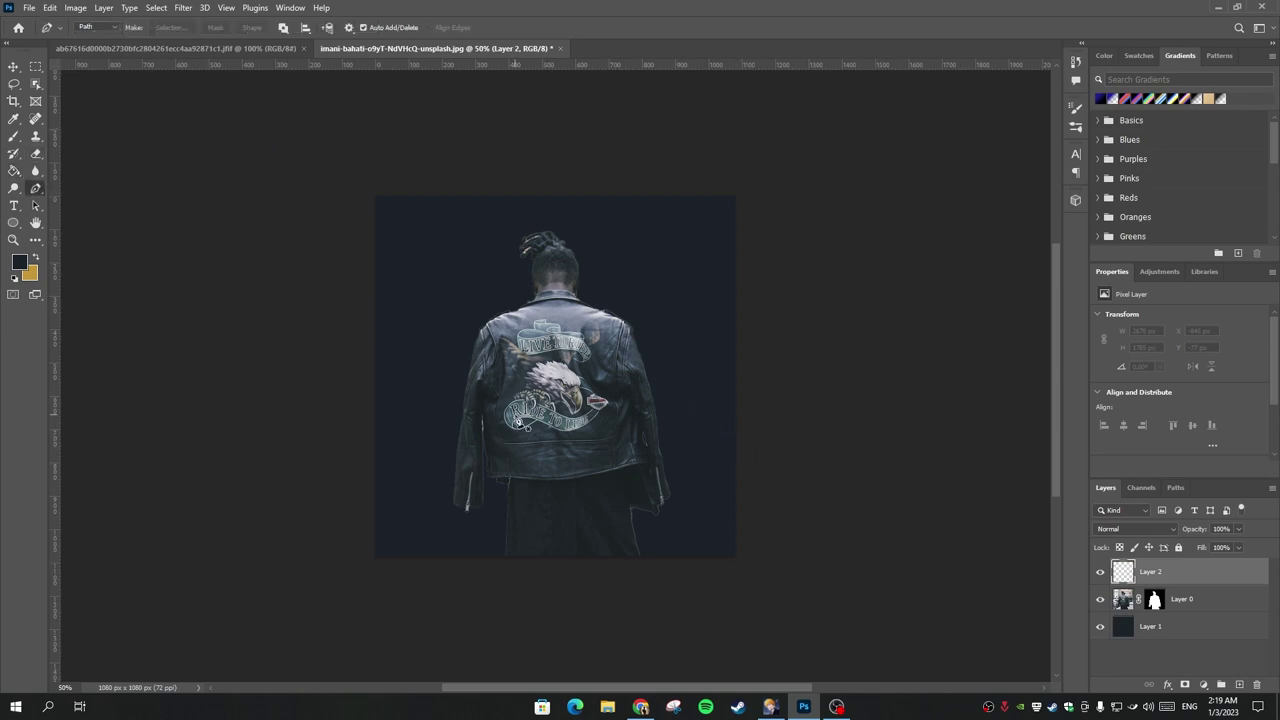
Draw the first wavy vertical paths from the man's lower back up past his head
{"action": "left_click", "coordinate": [521, 514]}
{"action": "left_click", "coordinate": [500, 263]}
{"action": "left_click", "coordinate": [463, 258]}
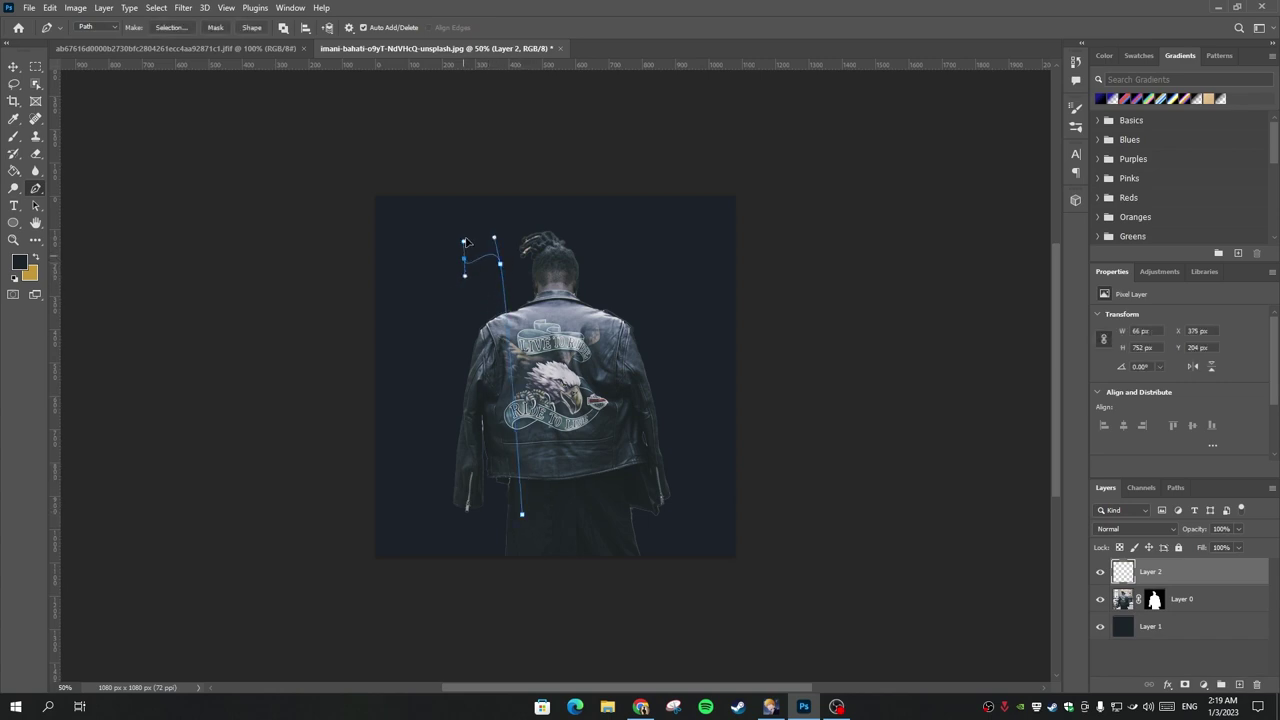
{"action": "left_click", "coordinate": [467, 225]}
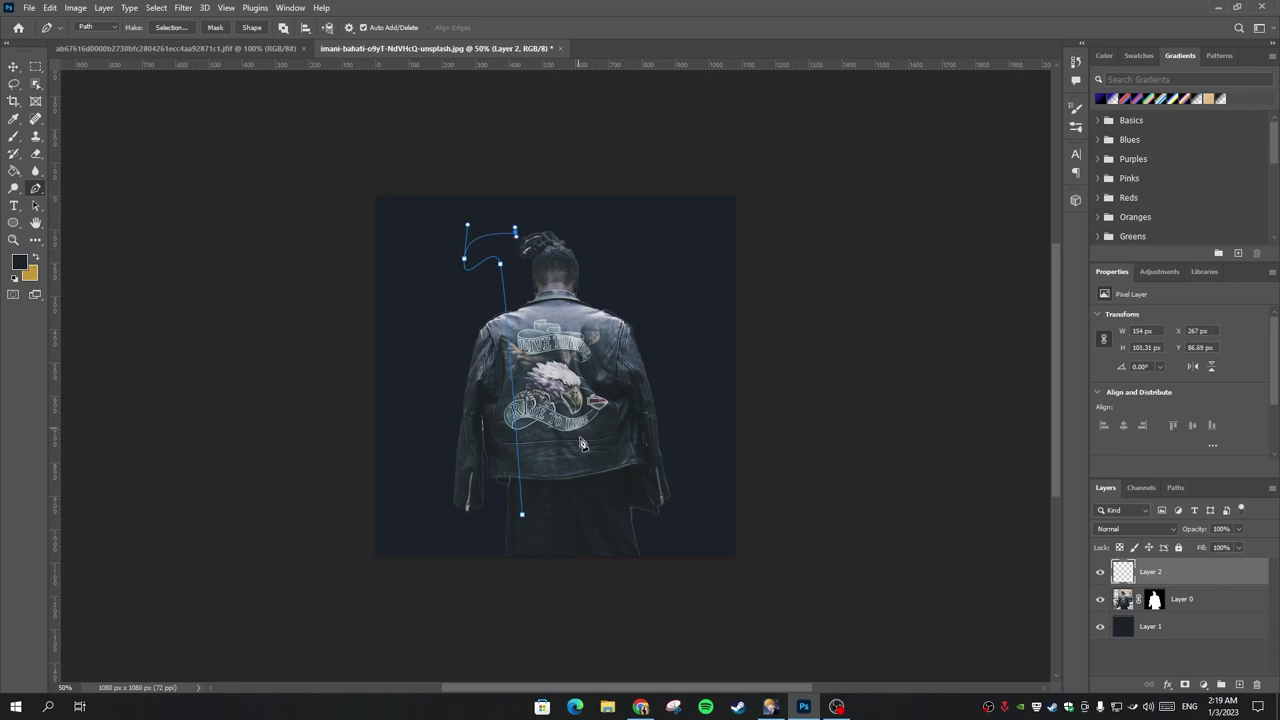
{"action": "left_click", "coordinate": [556, 518]}
{"action": "left_click", "coordinate": [561, 221]}
{"action": "left_click", "coordinate": [625, 507]}
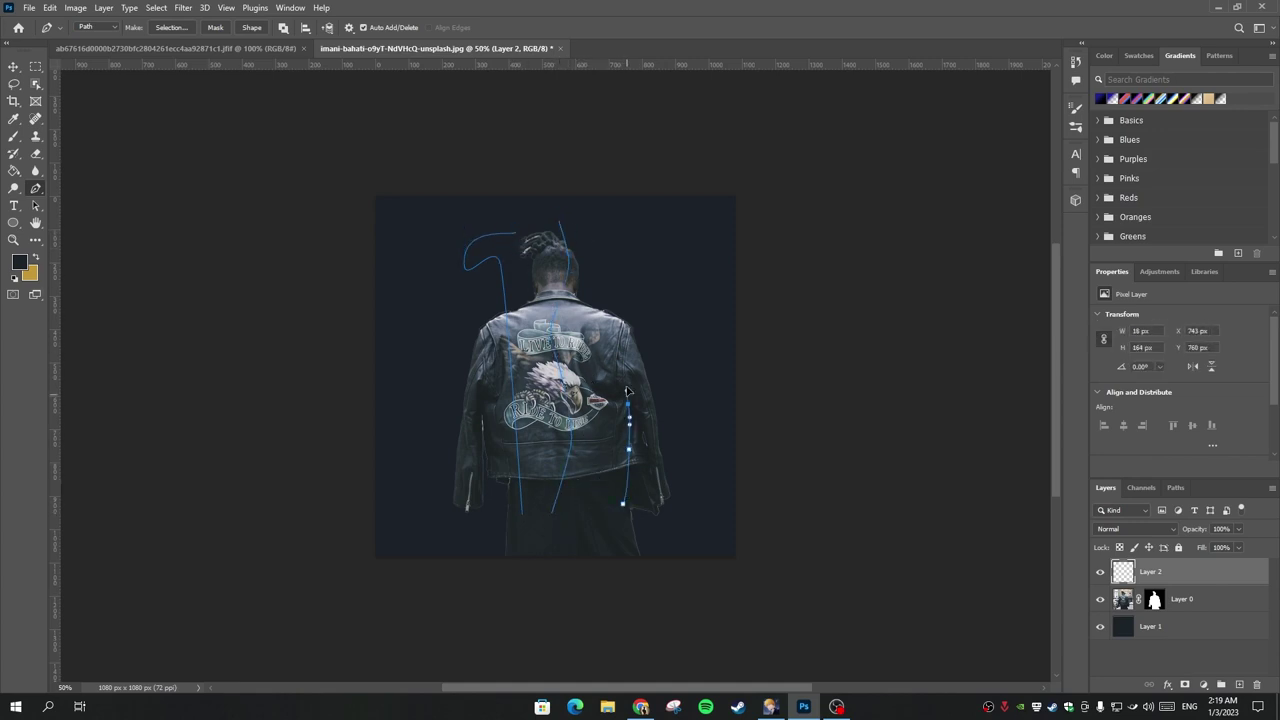
{"action": "left_click", "coordinate": [630, 222]}
Add two more vertical paths up his back and select all the paths
{"action": "left_click", "coordinate": [593, 508]}
{"action": "left_click", "coordinate": [598, 218]}
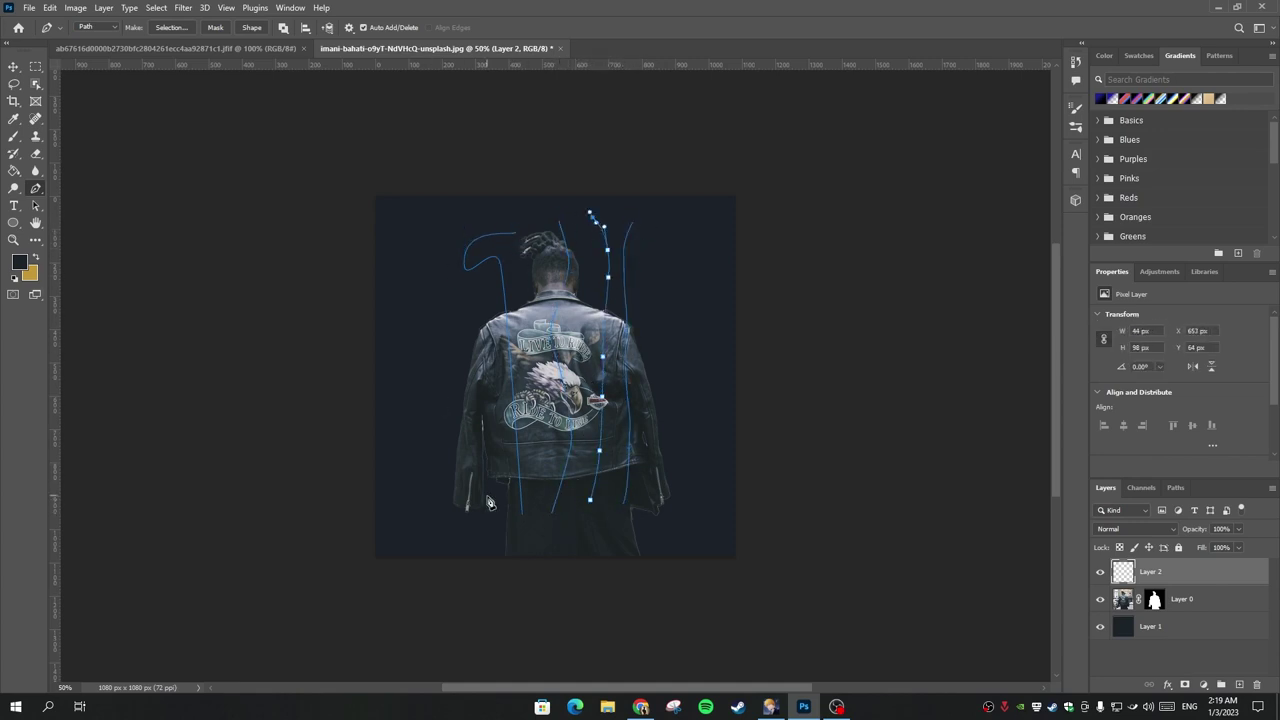
{"action": "left_click", "coordinate": [491, 506]}
{"action": "left_click", "coordinate": [460, 260]}
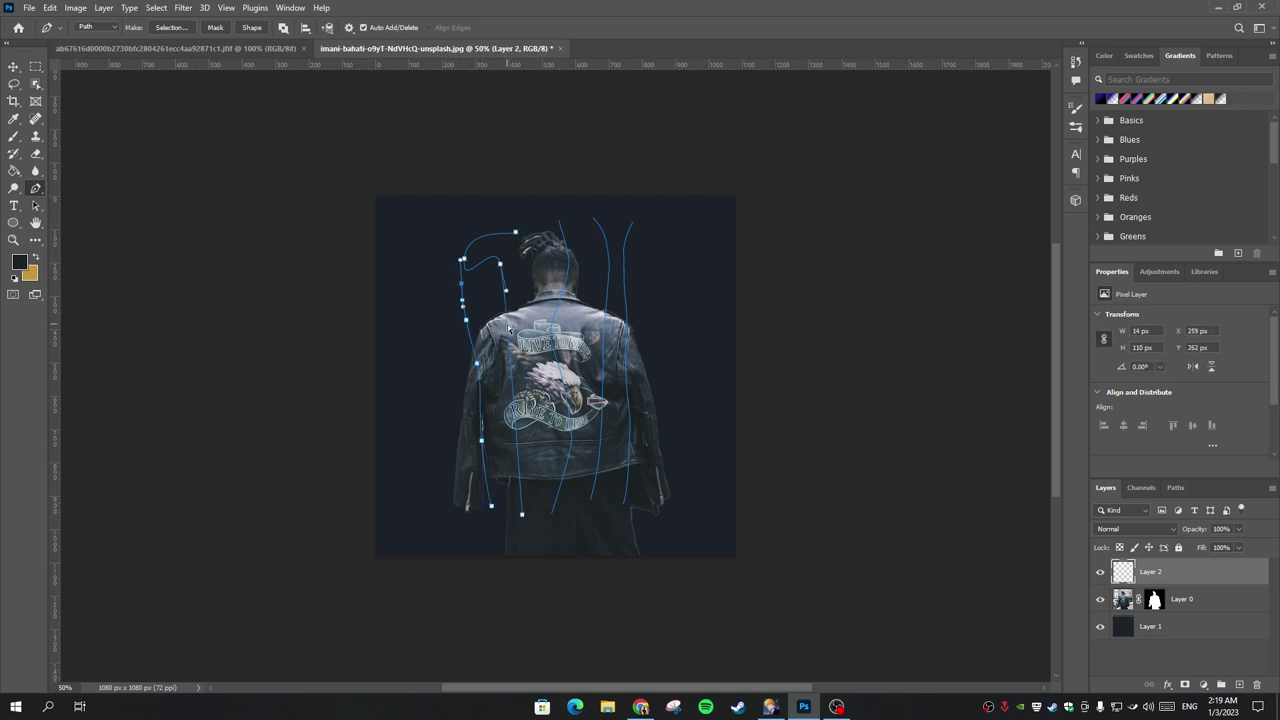
{"action": "left_click", "coordinate": [602, 348], "text": "ctrl"}
Render flames along the paths with the Flame filter at length 221
{"action": "left_click", "coordinate": [183, 8]}
{"action": "mouse_move", "coordinate": [196, 242]}
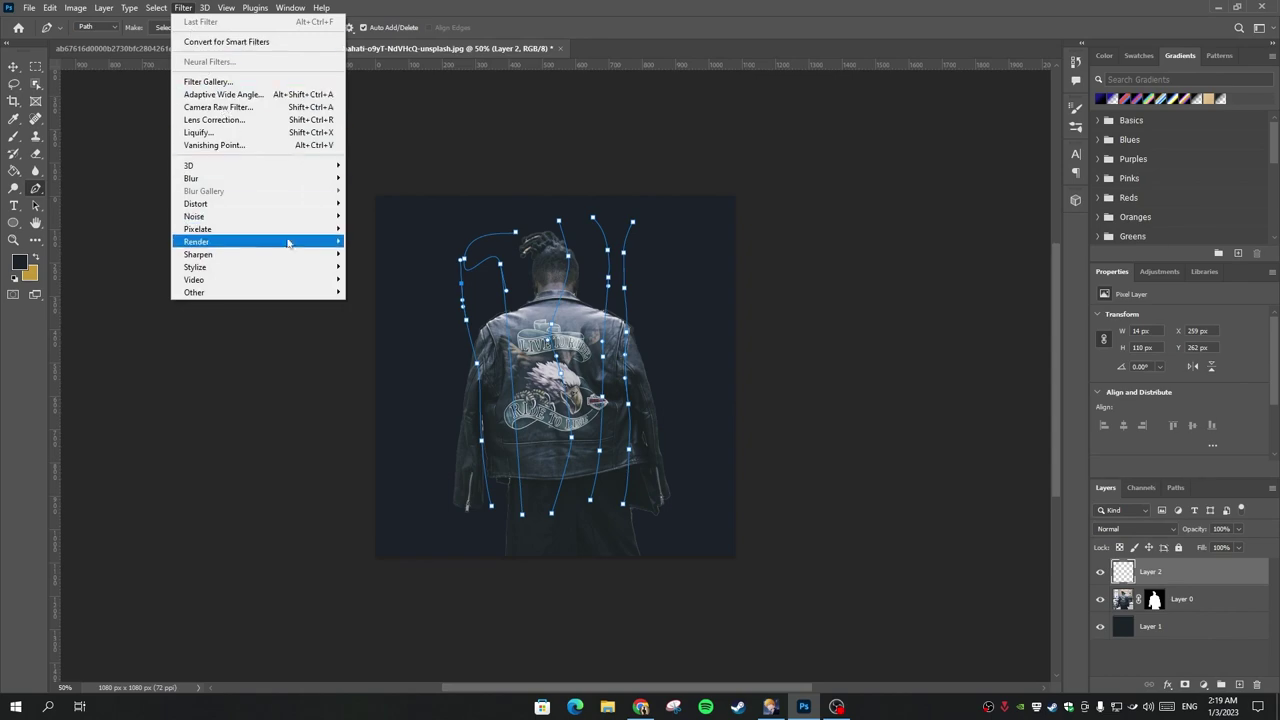
{"action": "left_click", "coordinate": [368, 241]}
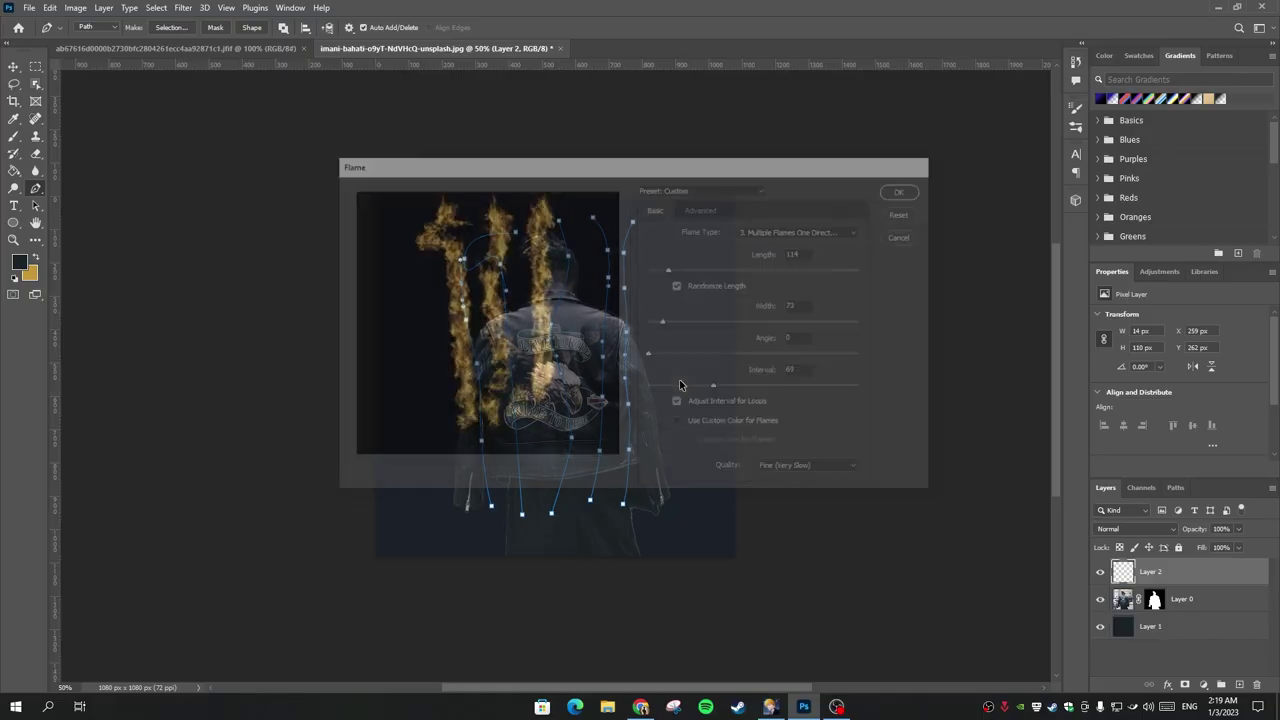
{"action": "left_click", "coordinate": [678, 270]}
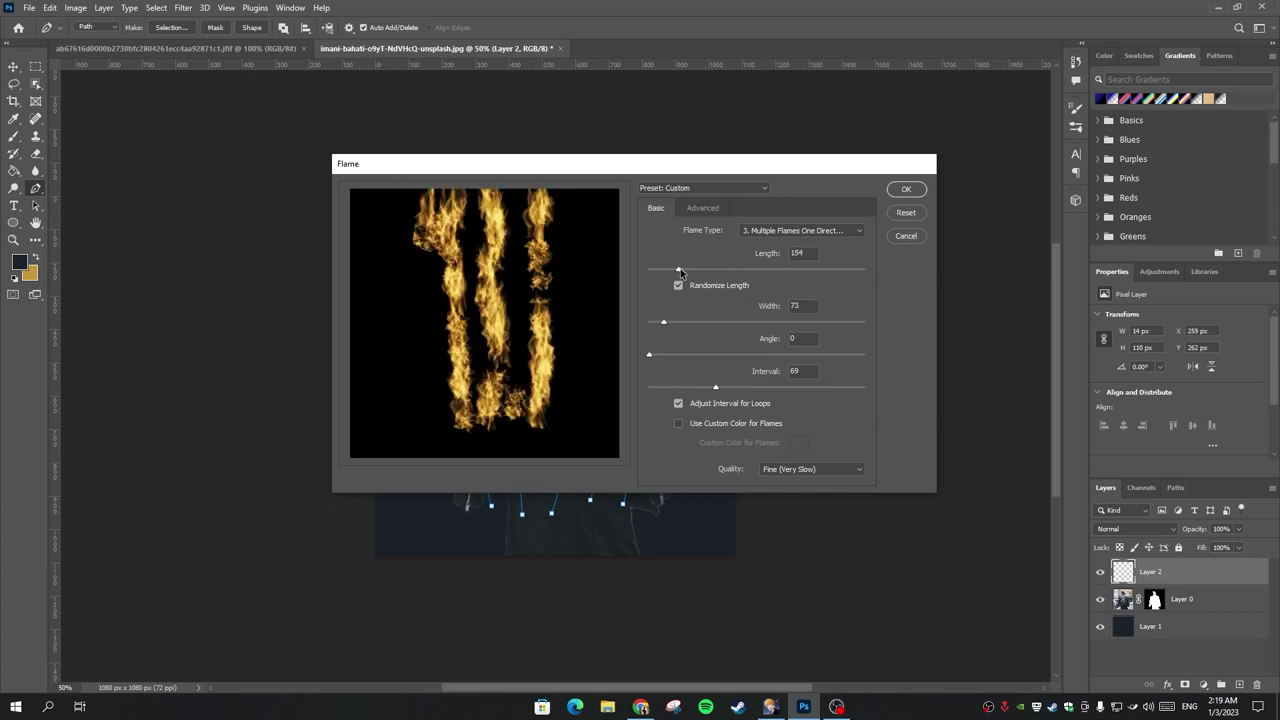
{"action": "left_click", "coordinate": [687, 271]}
{"action": "left_click_drag", "start_coordinate": [688, 273], "coordinate": [695, 275]}
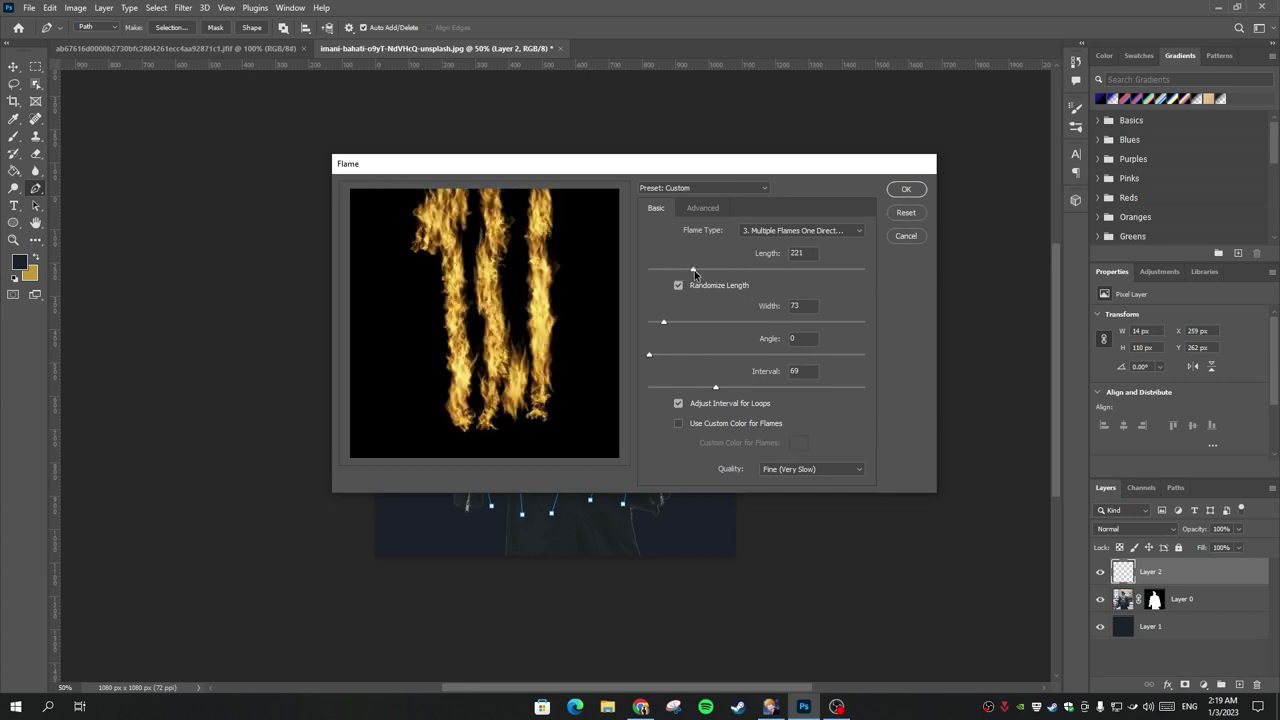
{"action": "left_click", "coordinate": [692, 271]}
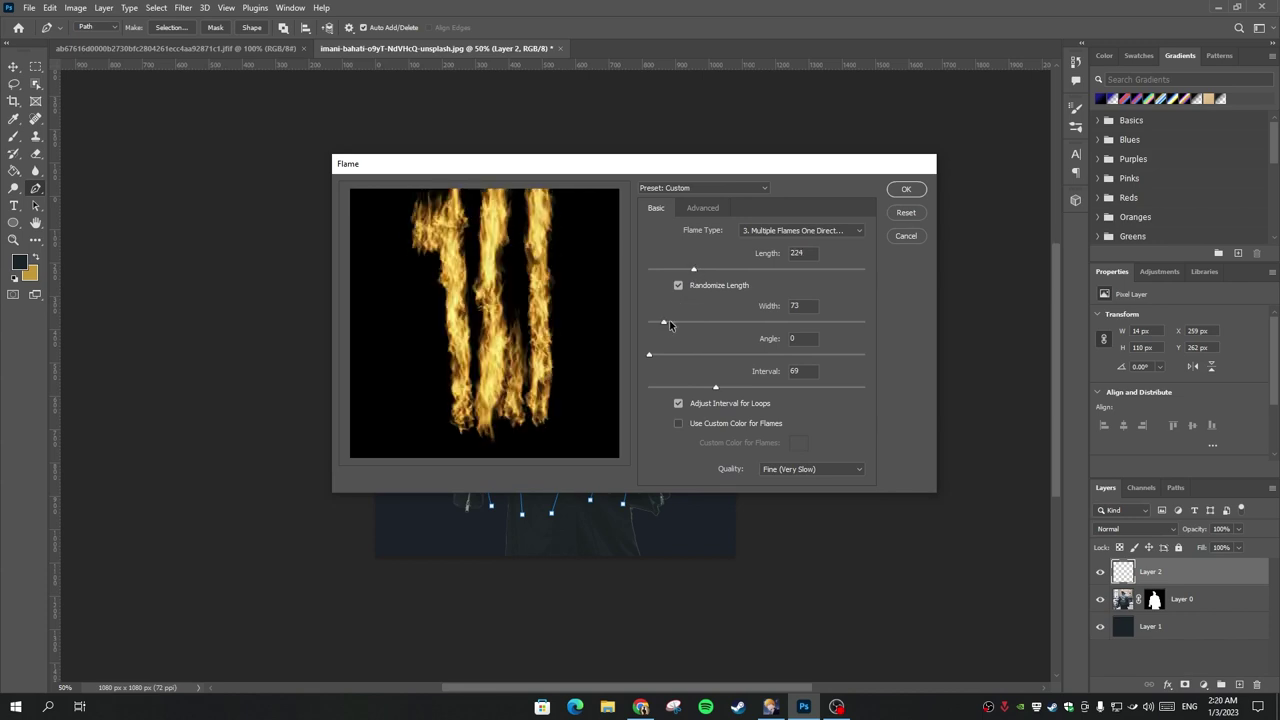
{"action": "left_click", "coordinate": [907, 190]}
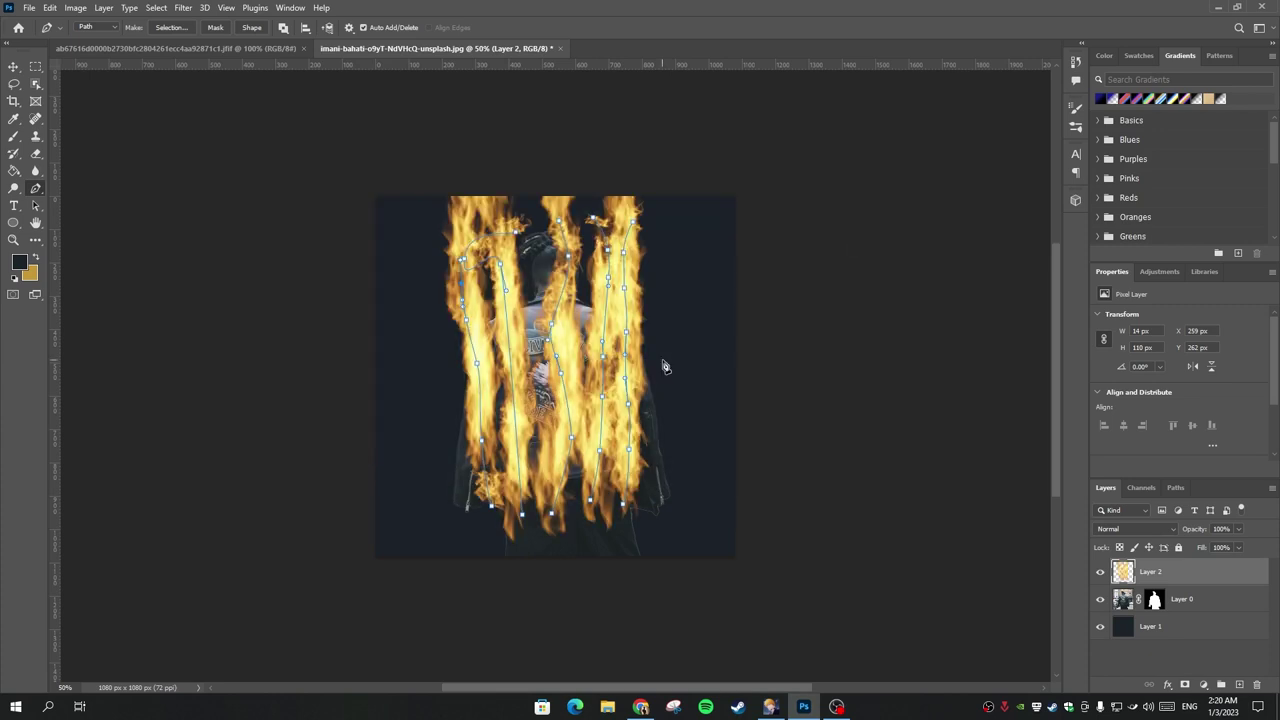
{"action": "right_click", "coordinate": [587, 410]}
Delete the guide paths, duplicate the flames below the man, nudge them right and warp them
{"action": "left_click", "coordinate": [620, 123]}
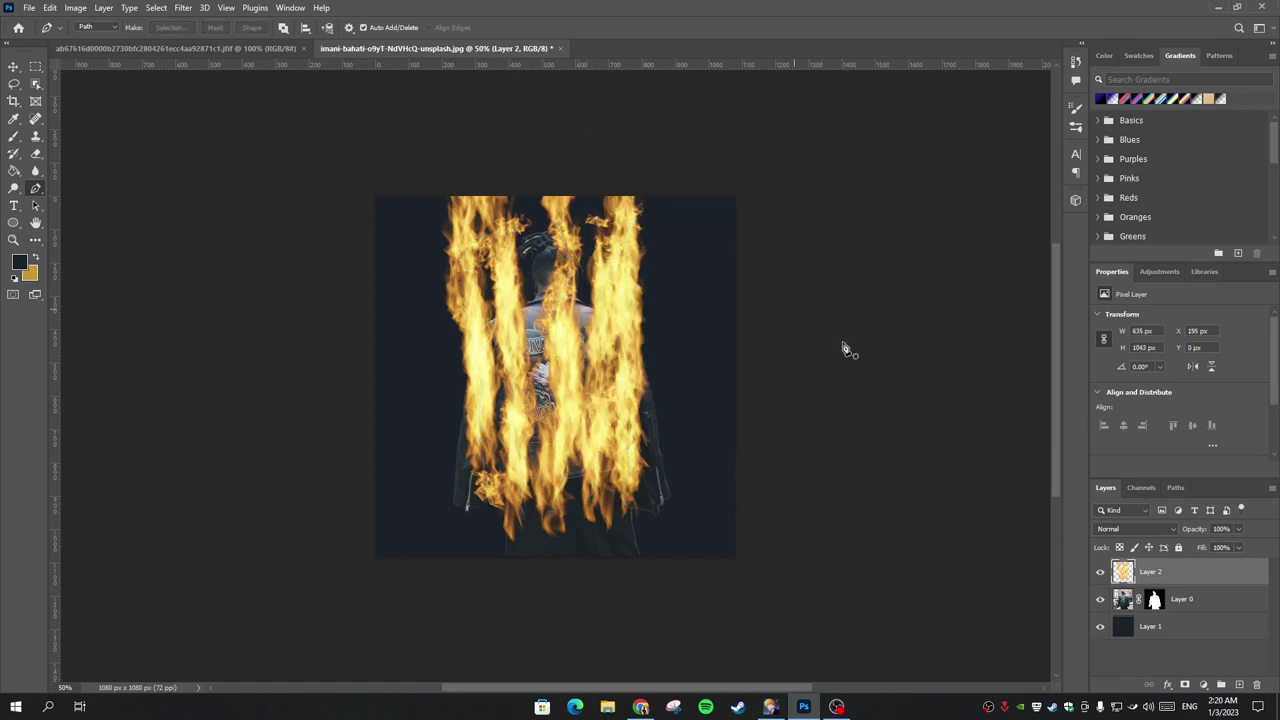
{"action": "left_click_drag", "start_coordinate": [1146, 571], "coordinate": [1166, 610]}
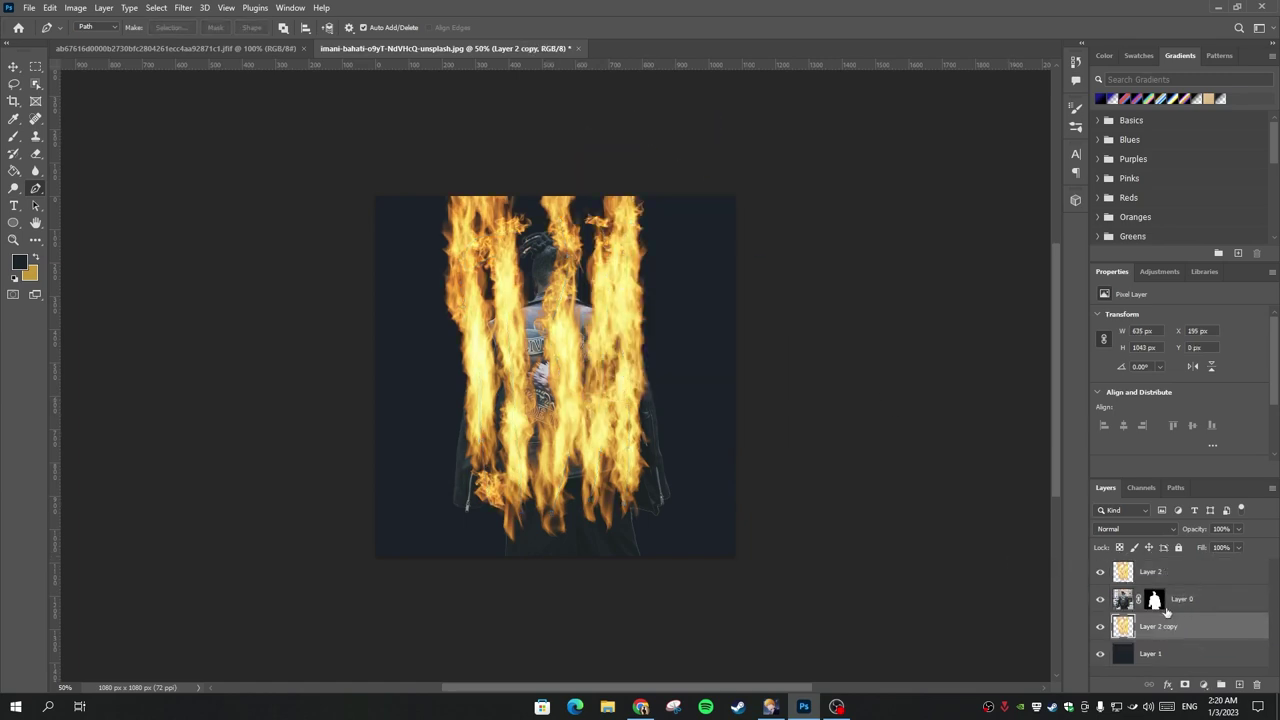
{"action": "left_click", "coordinate": [12, 65]}
{"action": "left_click_drag", "start_coordinate": [516, 340], "coordinate": [537, 341]}
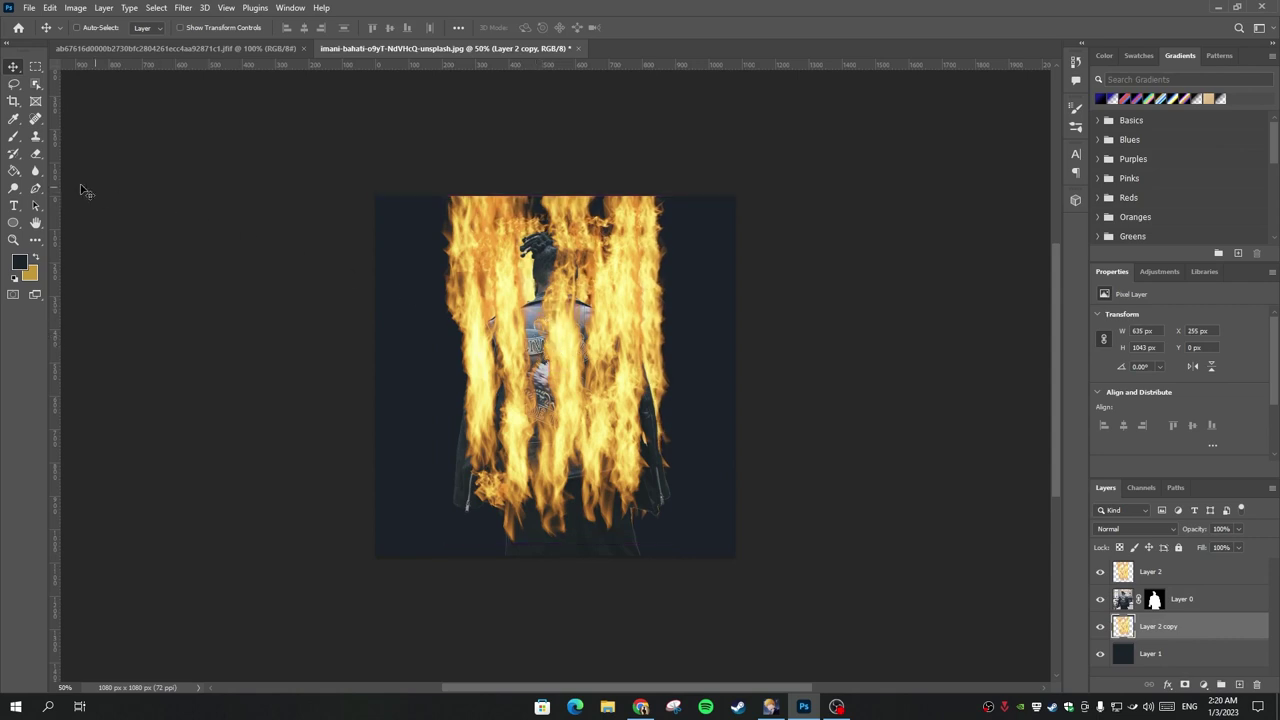
{"action": "left_click", "coordinate": [35, 66]}
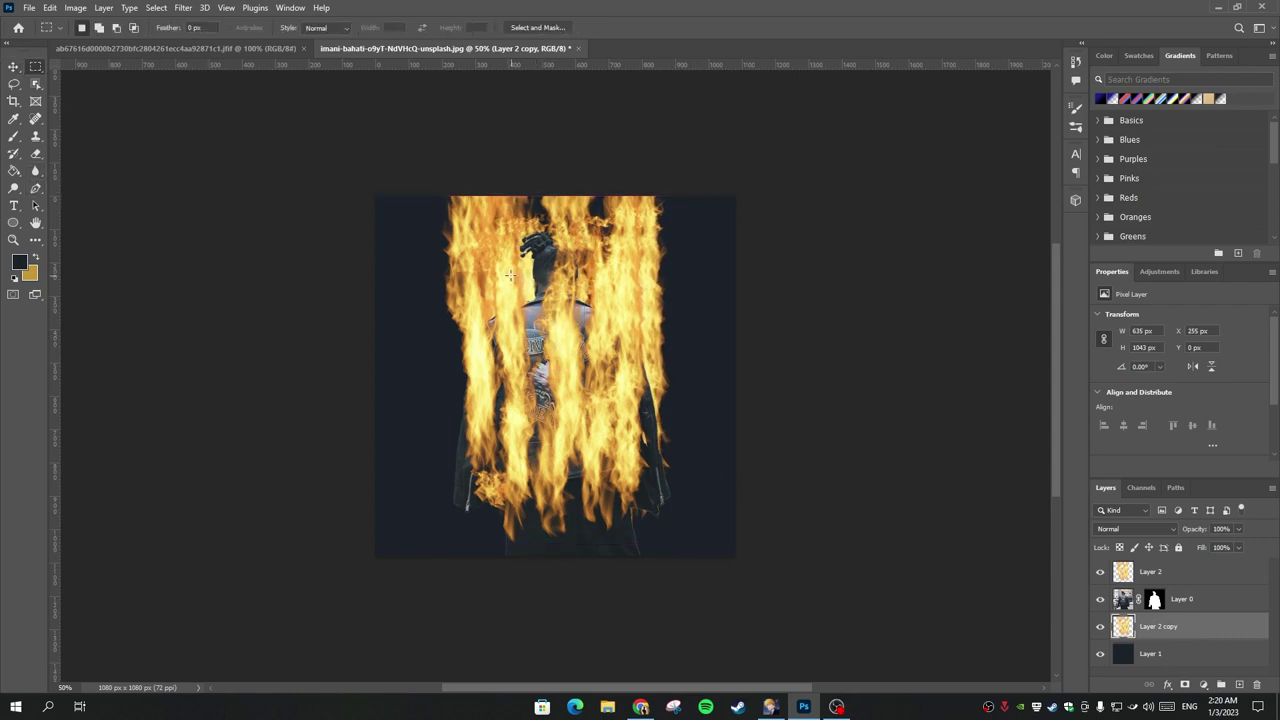
{"action": "key", "text": "ctrl+t"}
{"action": "left_click", "coordinate": [597, 27]}
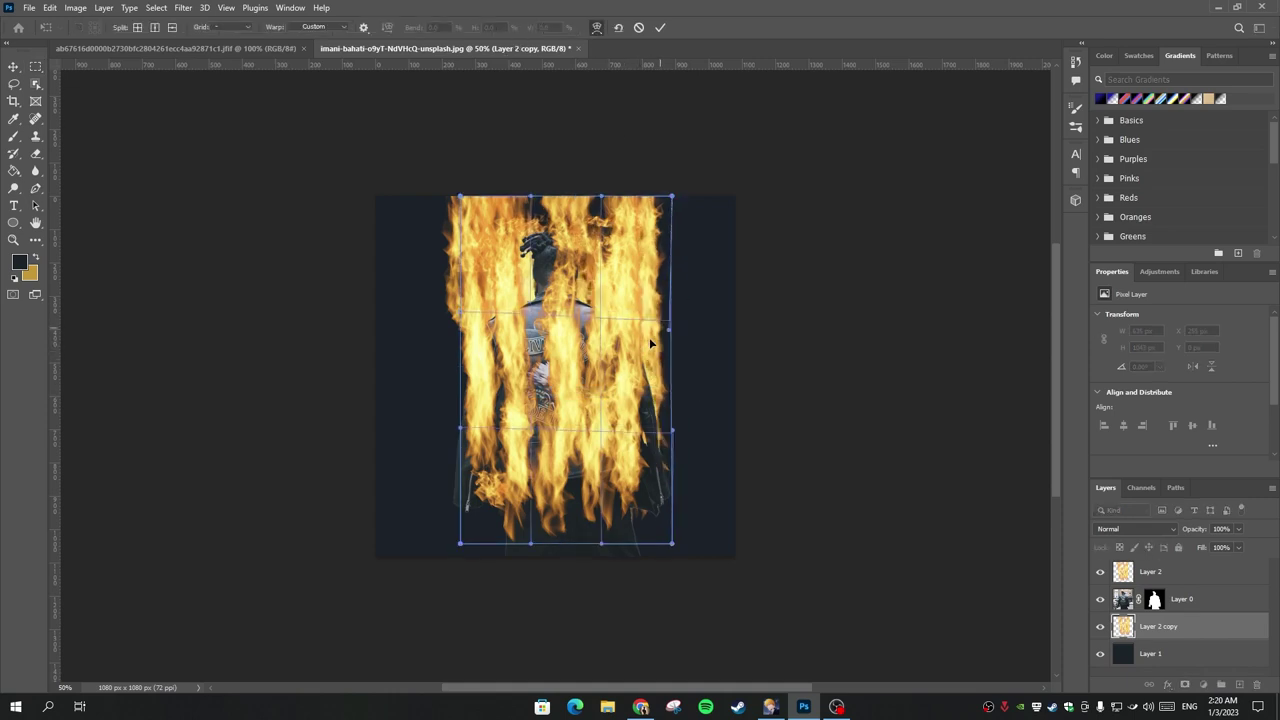
{"action": "mouse_move", "coordinate": [649, 407]}
{"action": "left_mouse_down"}
{"action": "mouse_move", "coordinate": [502, 279]}
{"action": "mouse_move", "coordinate": [471, 443]}
{"action": "mouse_move", "coordinate": [560, 323]}
{"action": "left_mouse_up"}
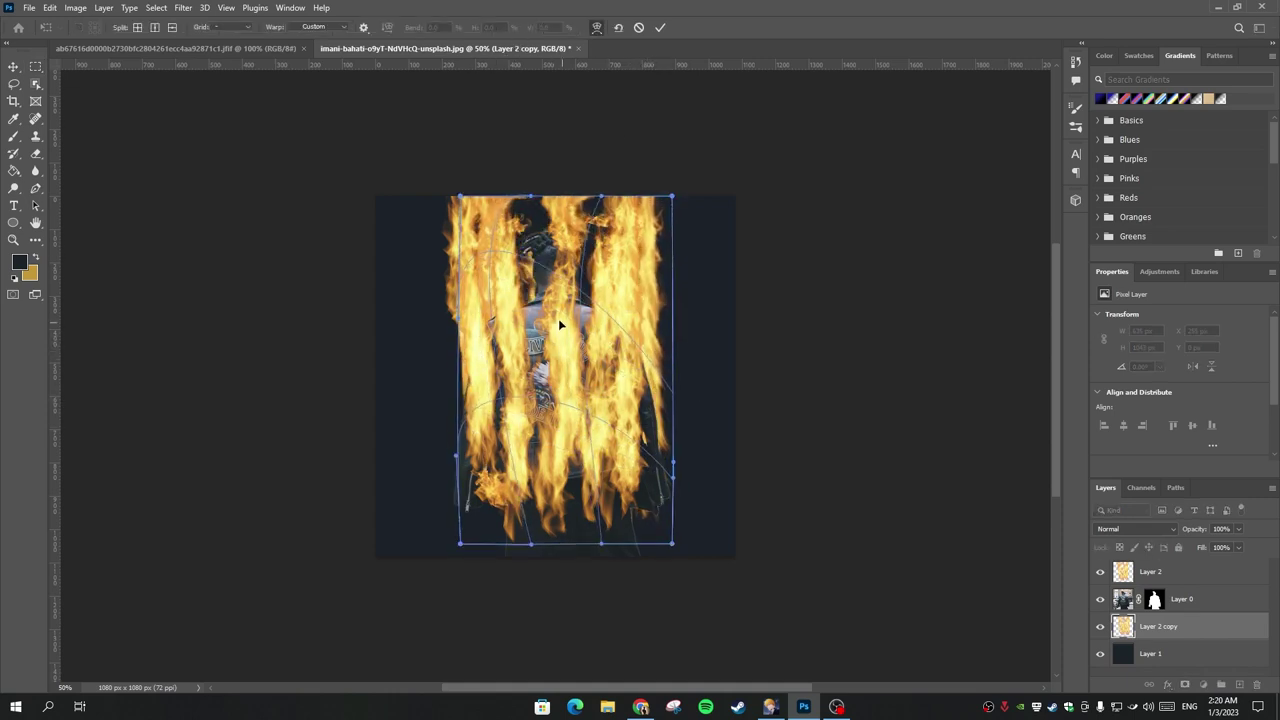
Warp the Layer 2 flames so they bulge and bow around the man's back
{"action": "left_click", "coordinate": [660, 27]}
{"action": "key", "text": "alt+bracketright"}
{"action": "key", "text": "alt+bracketright"}
{"action": "key", "text": "ctrl+t"}
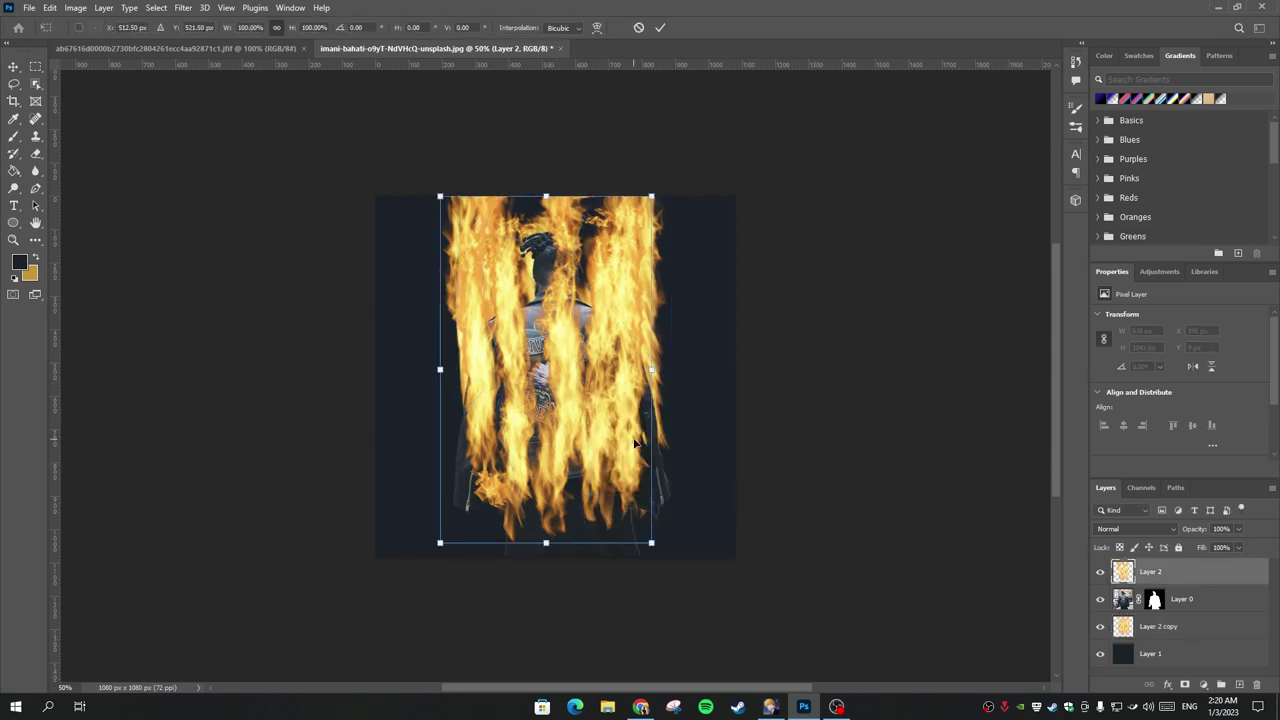
{"action": "left_click", "coordinate": [597, 27]}
{"action": "mouse_move", "coordinate": [590, 352]}
{"action": "left_mouse_down"}
{"action": "mouse_move", "coordinate": [501, 430]}
{"action": "mouse_move", "coordinate": [460, 424]}
{"action": "left_mouse_up"}
{"action": "mouse_move", "coordinate": [560, 420]}
{"action": "left_mouse_down"}
{"action": "mouse_move", "coordinate": [615, 400]}
{"action": "mouse_move", "coordinate": [575, 396]}
{"action": "left_mouse_up"}
{"action": "left_click", "coordinate": [660, 28]}
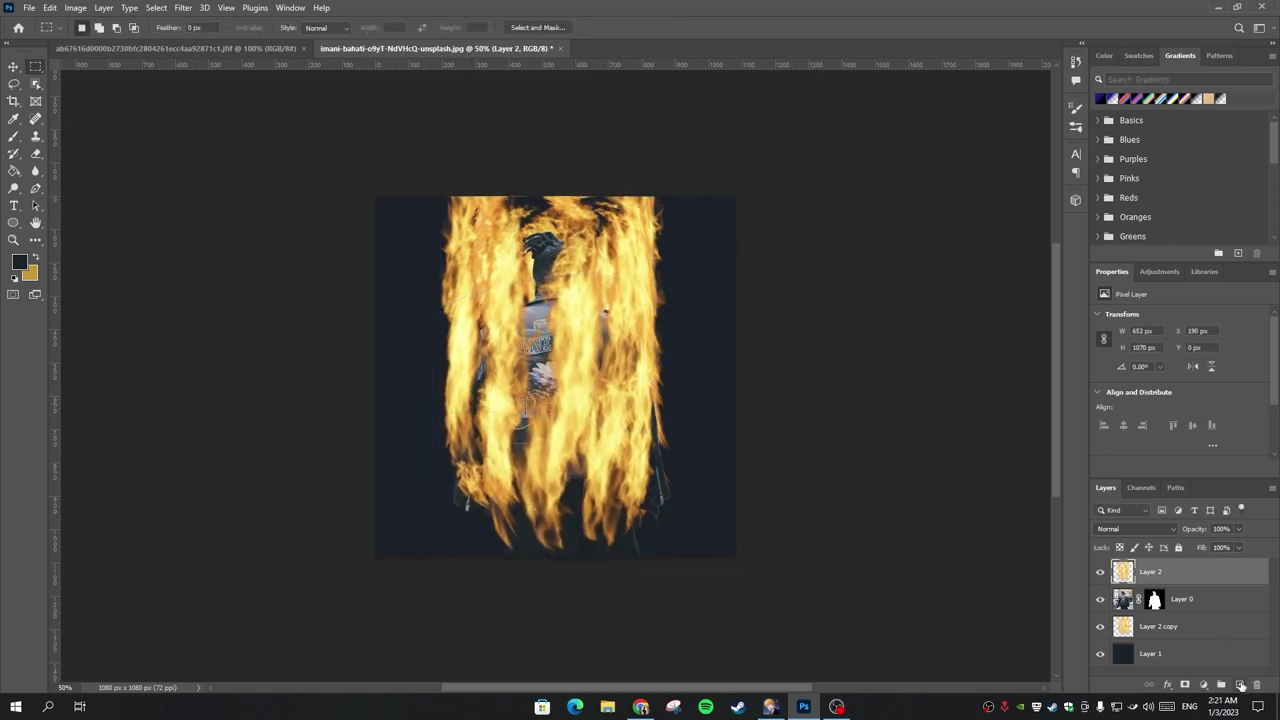
Add Layer 3 and draw an open path along the jacket's bottom edge
{"action": "left_click", "coordinate": [1241, 686]}
{"action": "left_click", "coordinate": [36, 188]}
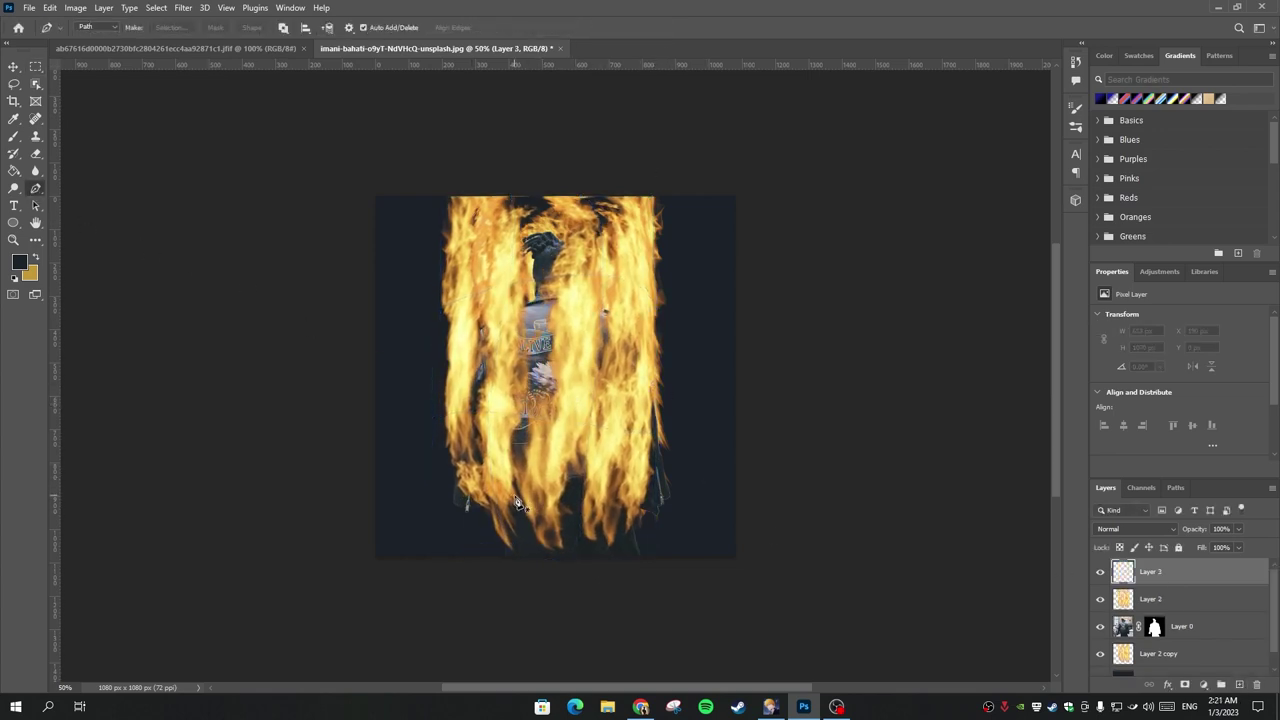
{"action": "left_click", "coordinate": [479, 472]}
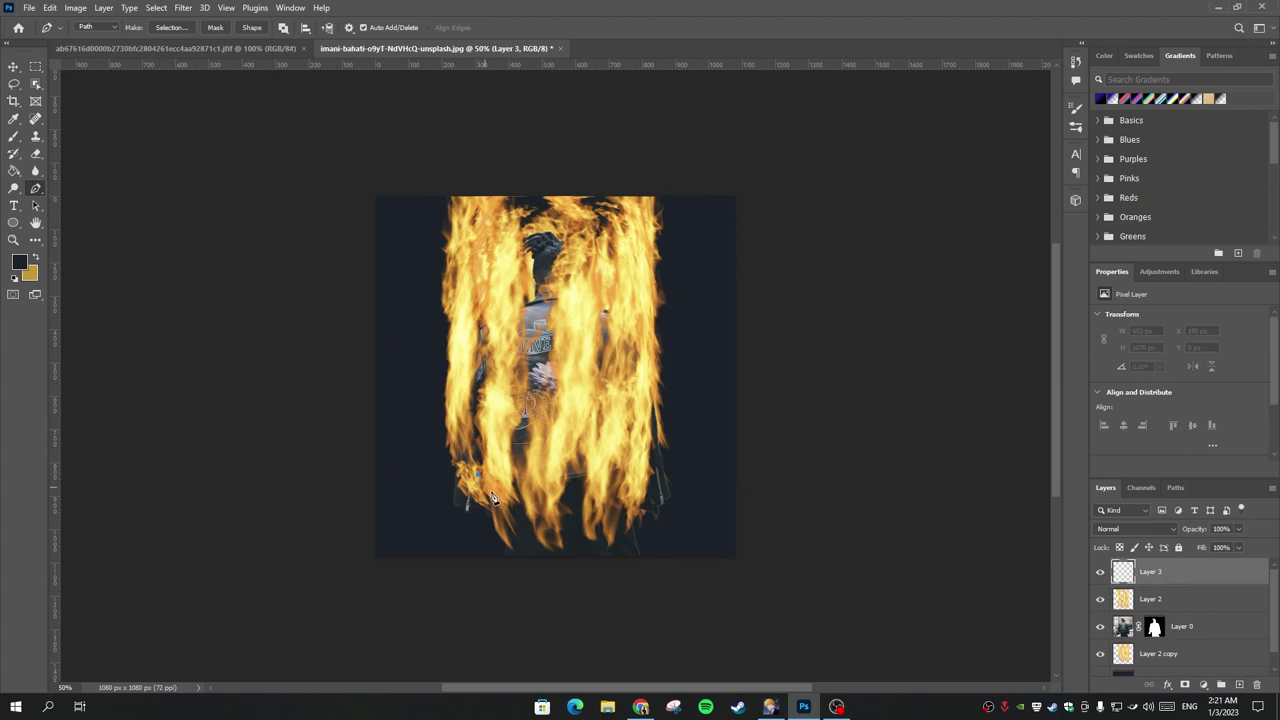
{"action": "left_click", "coordinate": [545, 514]}
{"action": "left_click", "coordinate": [605, 508]}
{"action": "left_click", "coordinate": [633, 488]}
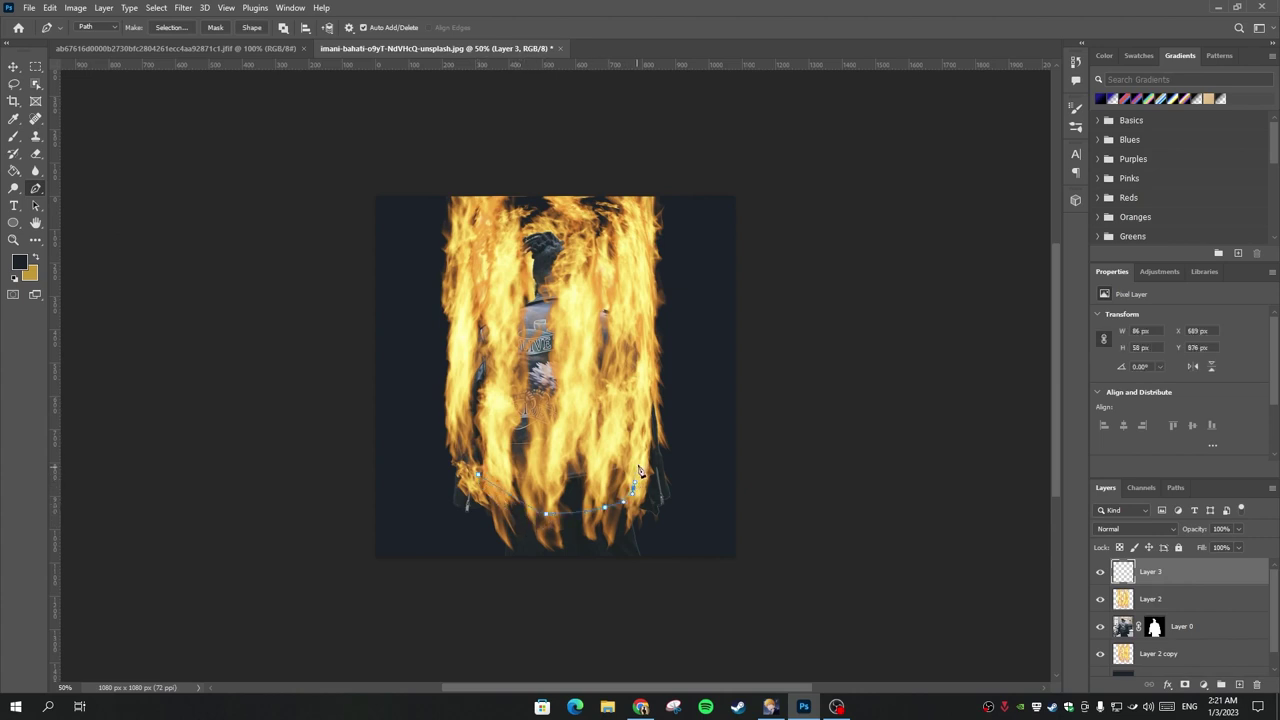
{"action": "left_click", "coordinate": [641, 447]}
{"action": "left_click", "coordinate": [478, 470]}
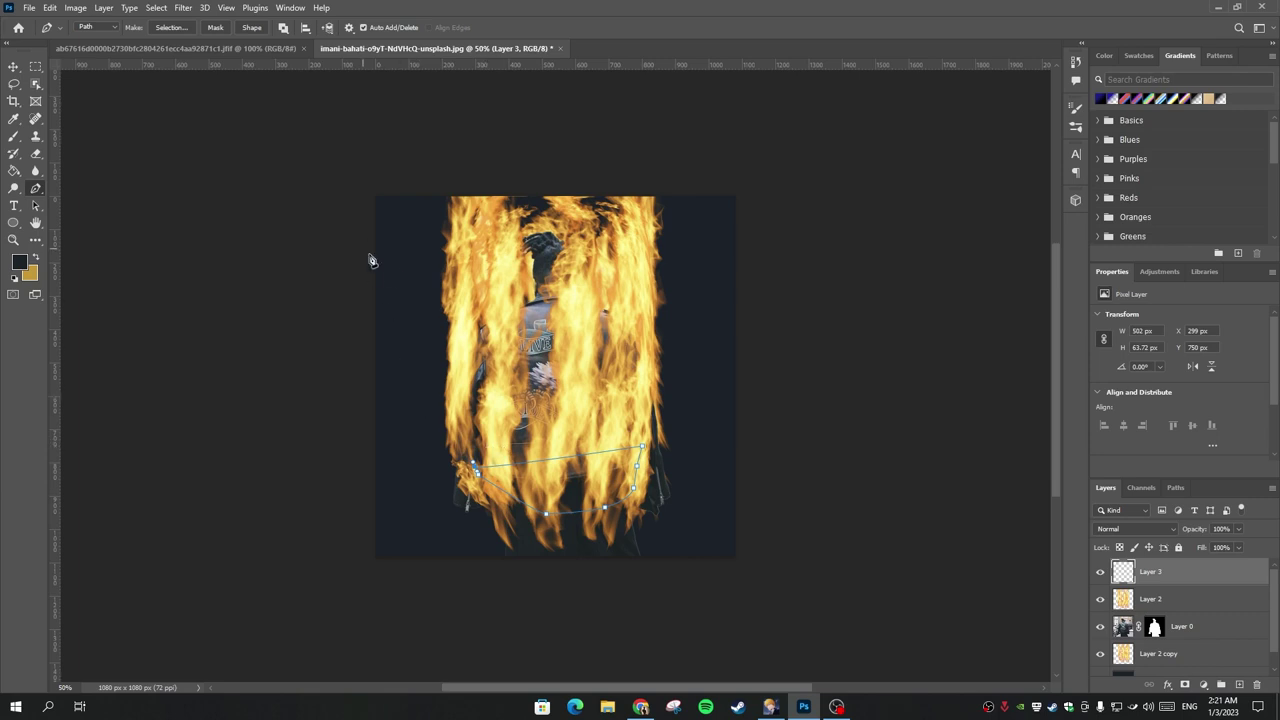
{"action": "key", "text": "ctrl+z"}
Render flames along the hem path and delete the path
{"action": "left_click", "coordinate": [184, 8]}
{"action": "mouse_move", "coordinate": [197, 241]}
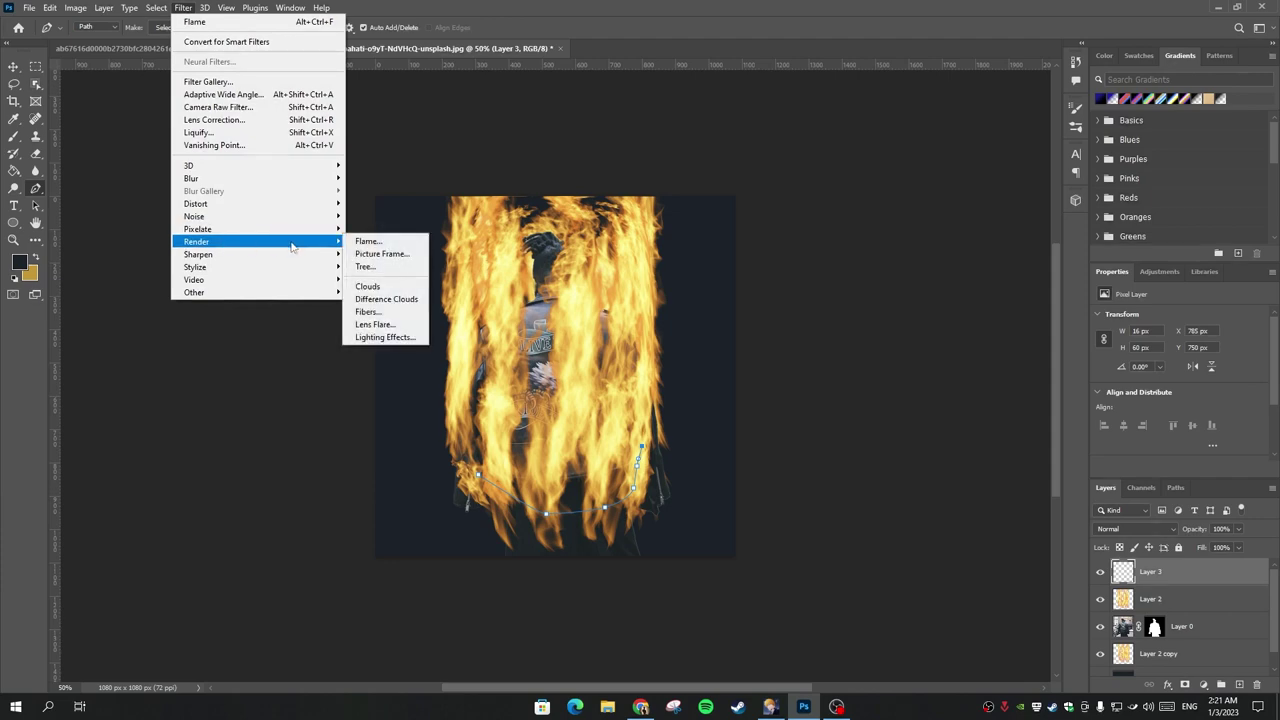
{"action": "left_click", "coordinate": [372, 241]}
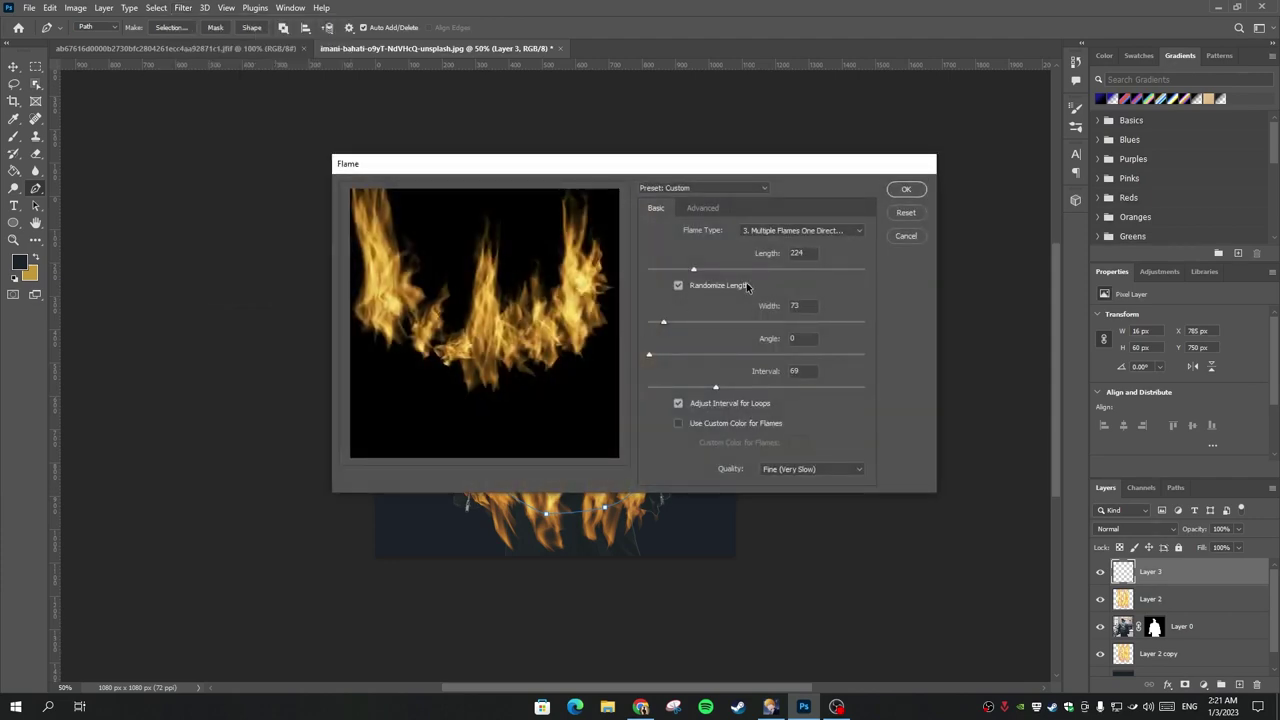
{"action": "left_click", "coordinate": [907, 190]}
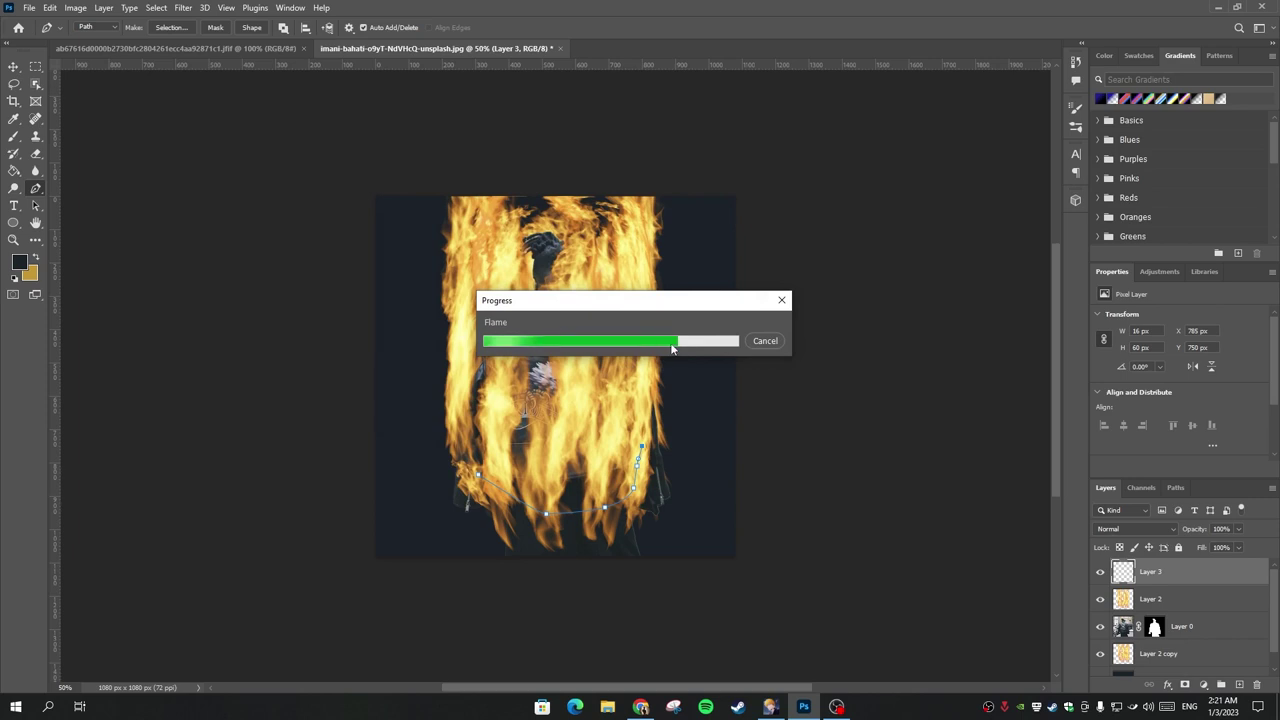
{"action": "right_click", "coordinate": [607, 363]}
{"action": "left_click", "coordinate": [634, 384]}
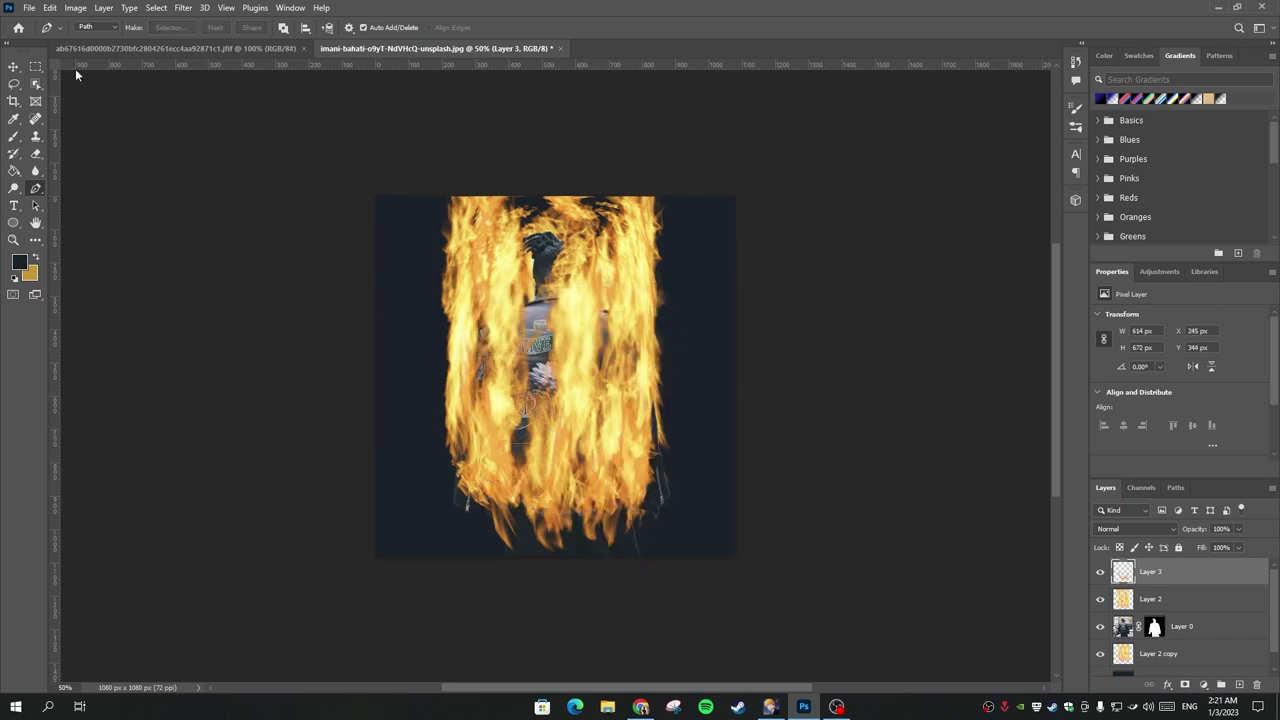
Warp the Layer 3 flames so they curve over the man's lower back
{"action": "left_click", "coordinate": [35, 66]}
{"action": "right_click", "coordinate": [512, 297]}
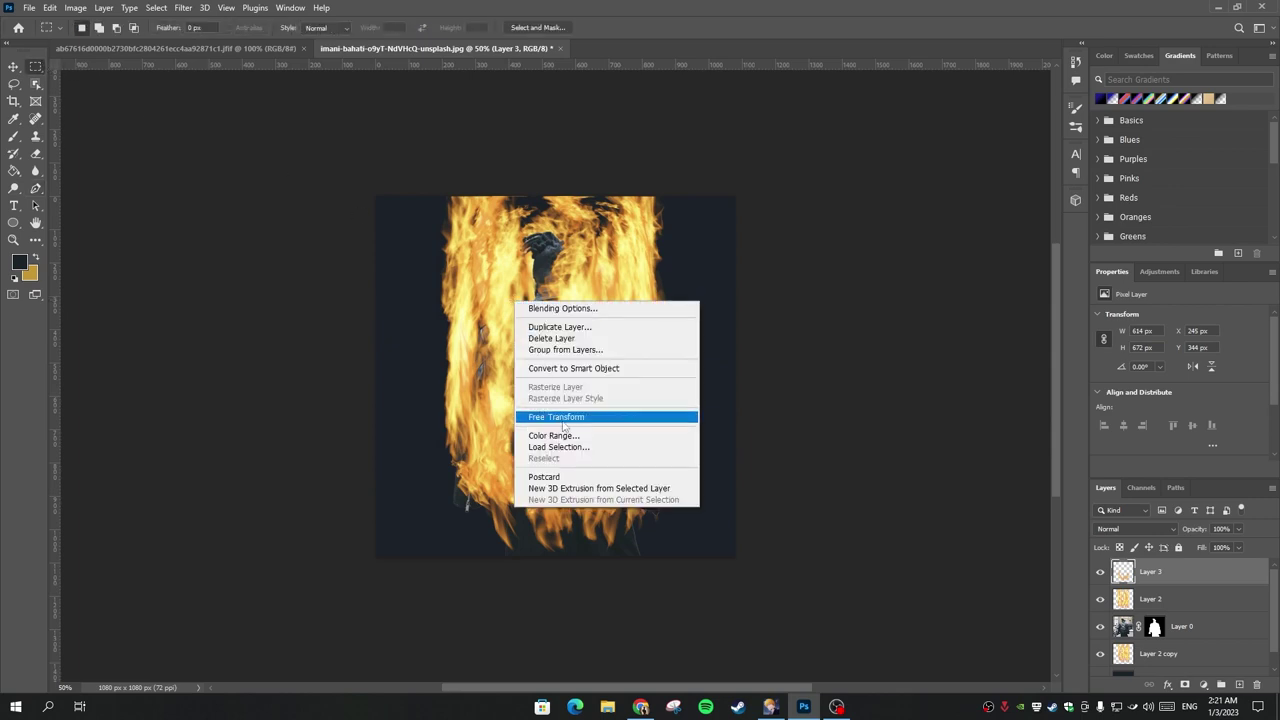
{"action": "left_click", "coordinate": [545, 417]}
{"action": "left_click", "coordinate": [597, 27]}
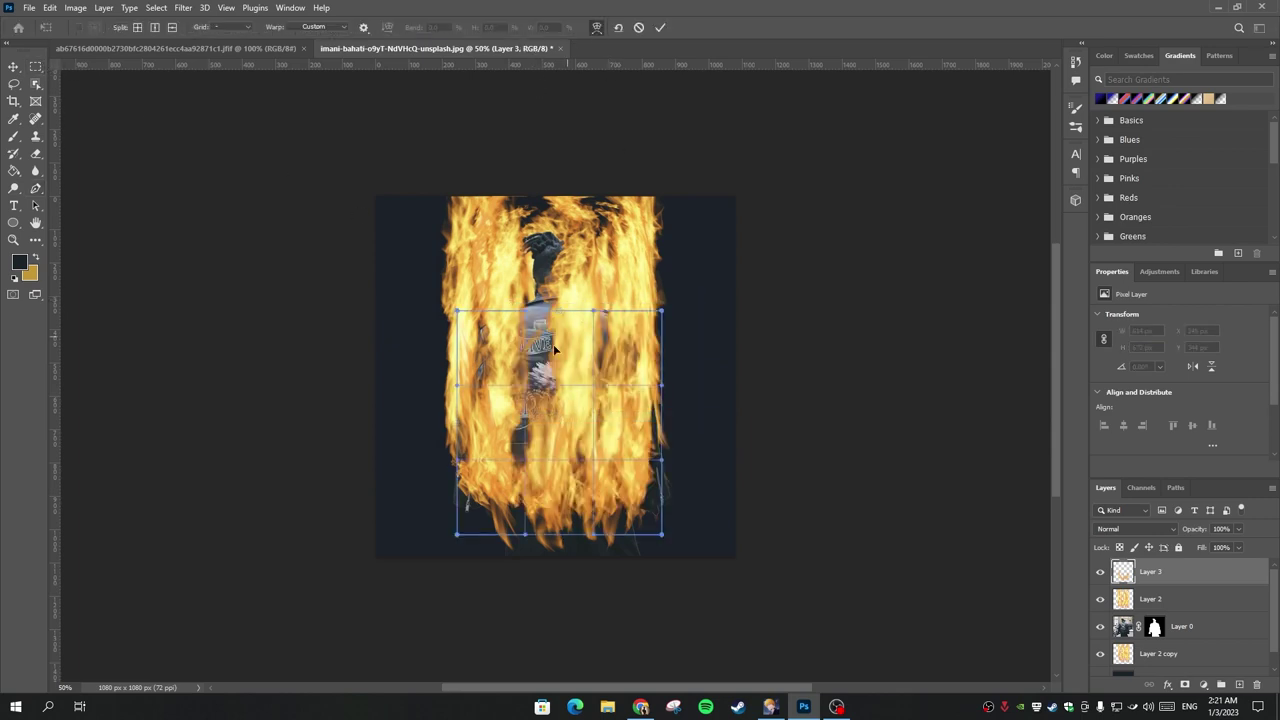
{"action": "mouse_move", "coordinate": [522, 404]}
{"action": "left_mouse_down"}
{"action": "mouse_move", "coordinate": [532, 467]}
{"action": "mouse_move", "coordinate": [549, 427]}
{"action": "left_mouse_up"}
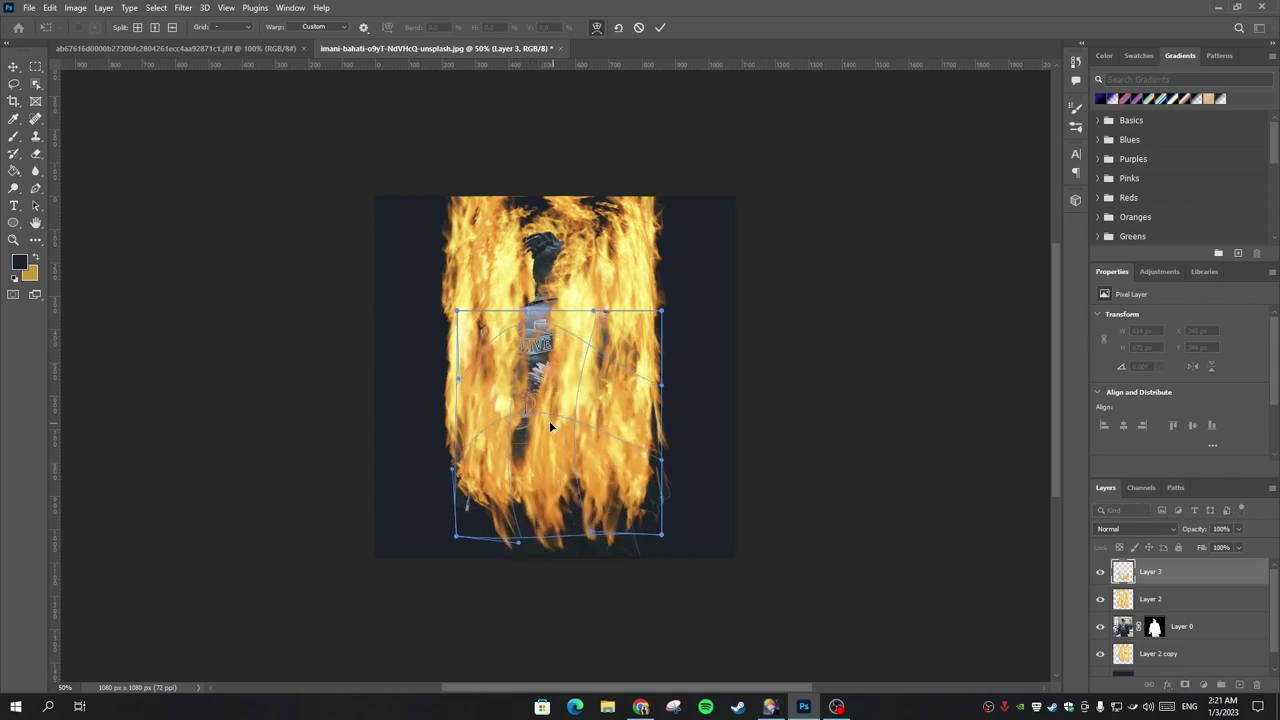
{"action": "left_click", "coordinate": [660, 27]}
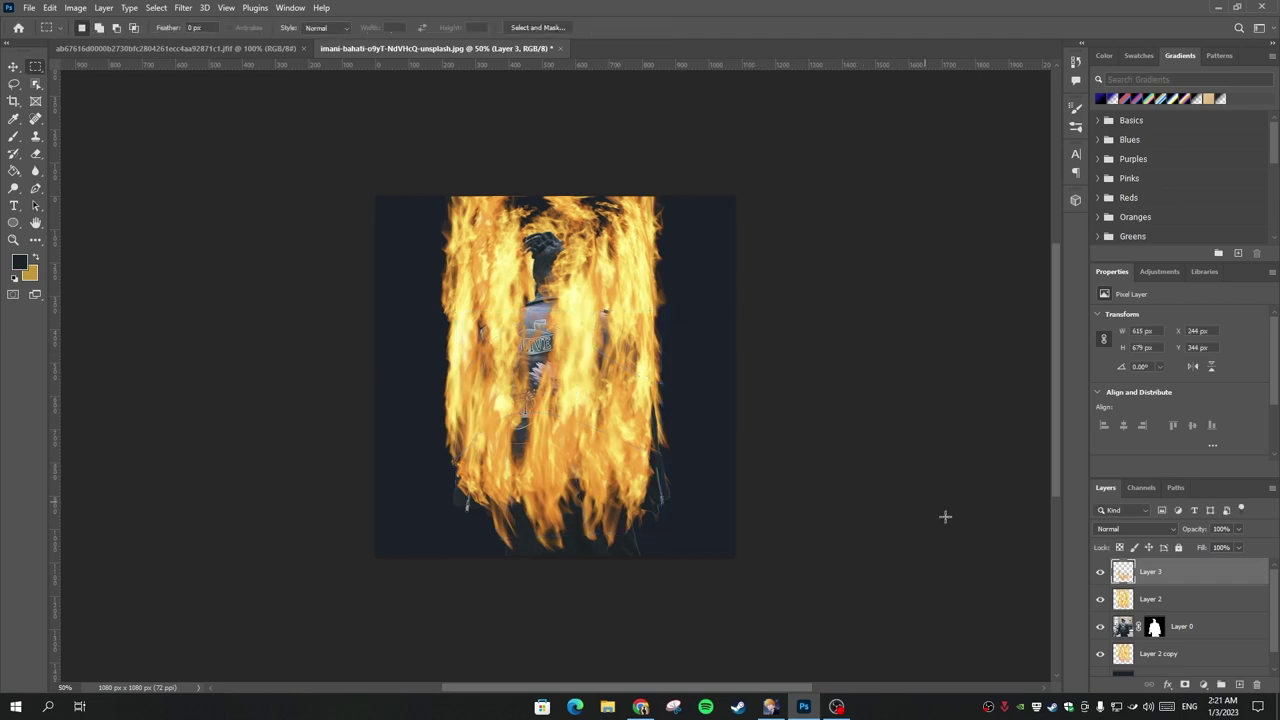
{"action": "left_click", "coordinate": [1190, 637]}
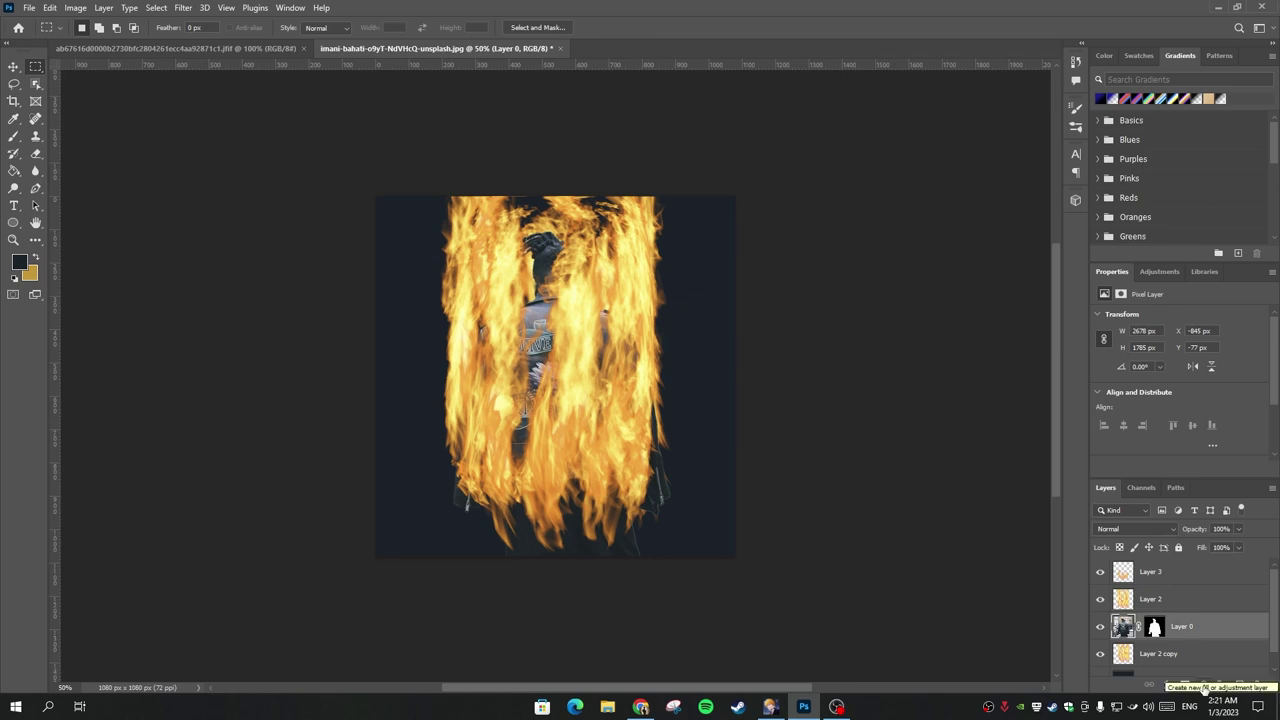
Clip a dark-navy-to-gold Gradient Map adjustment to the man's Layer 0
{"action": "left_click", "coordinate": [1203, 686]}
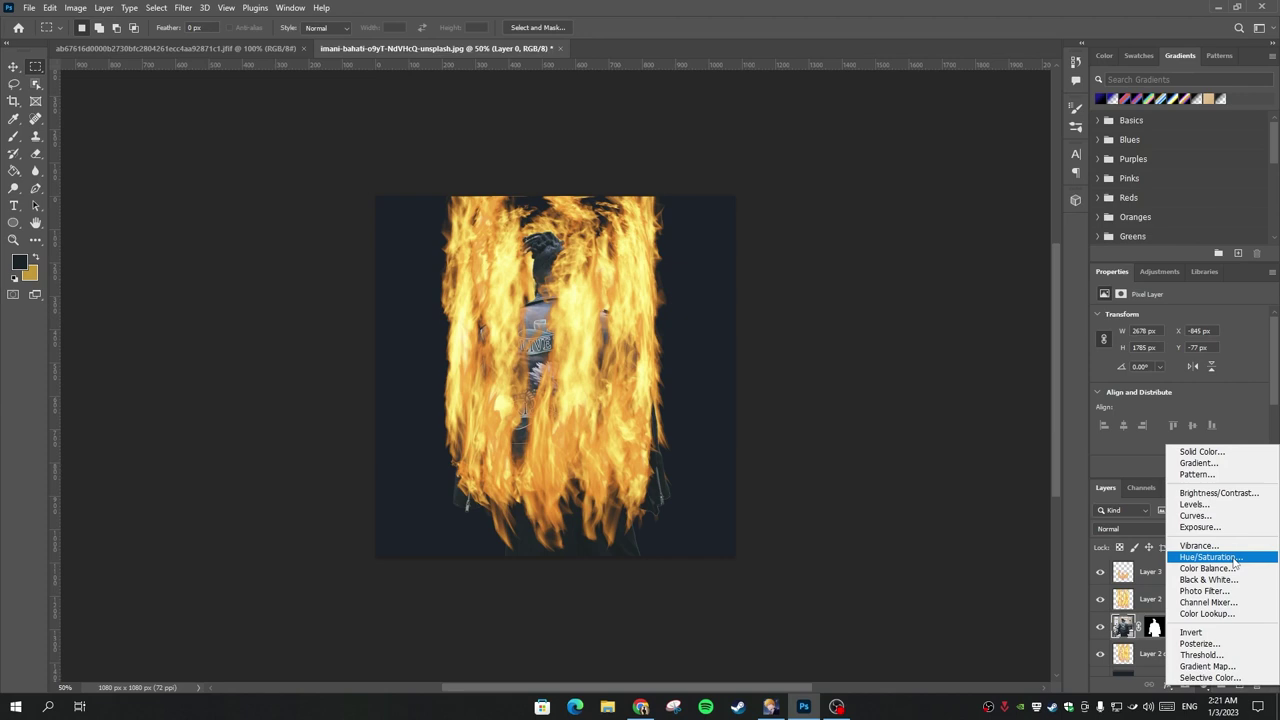
{"action": "left_click", "coordinate": [1240, 668]}
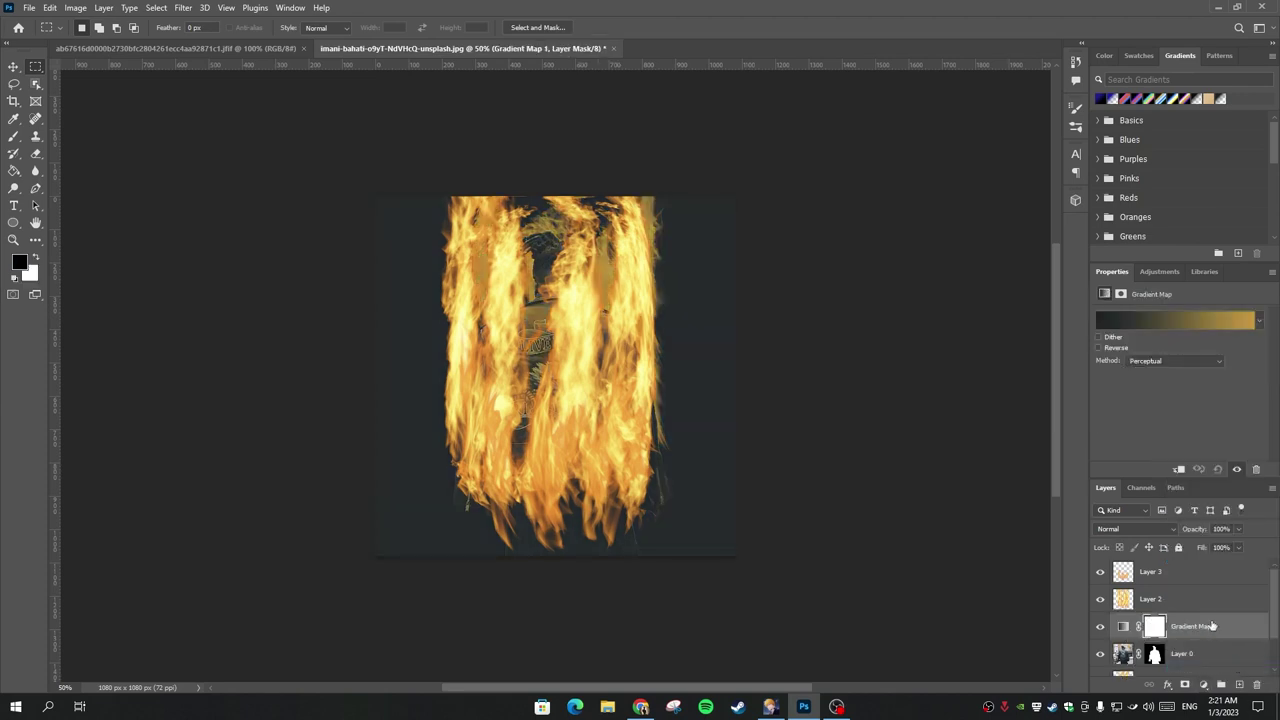
{"action": "left_click", "coordinate": [1187, 324]}
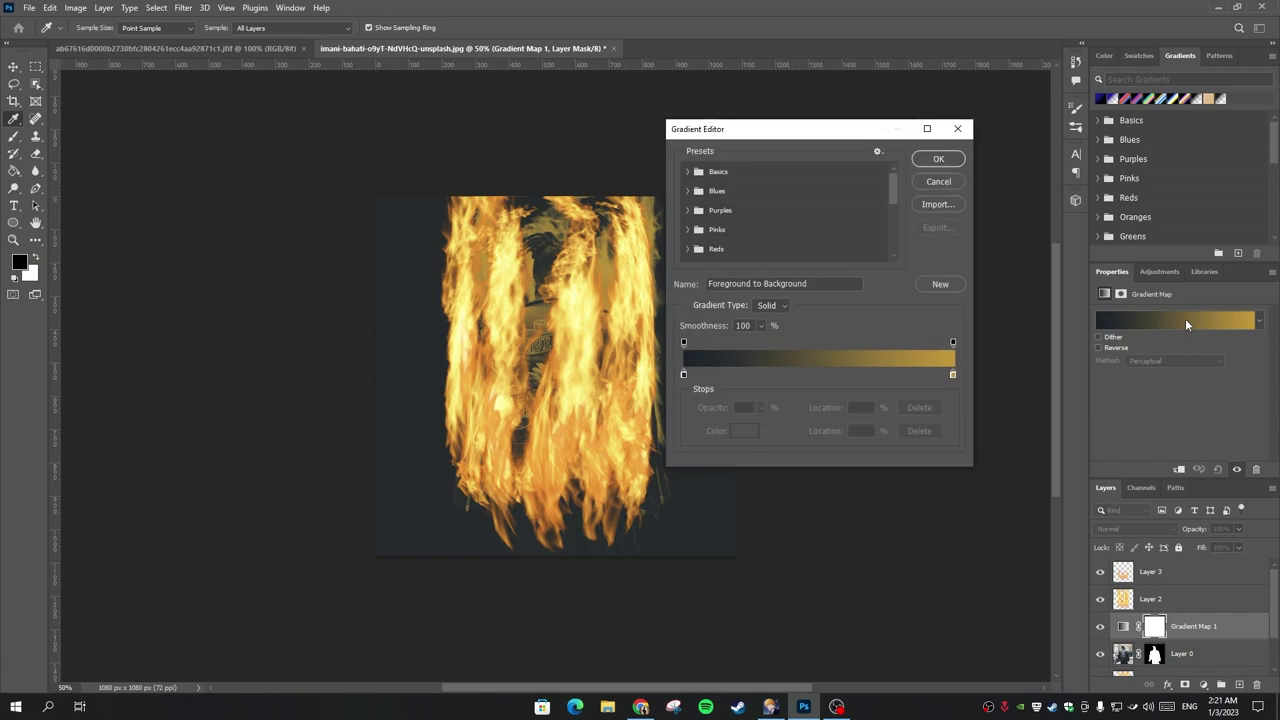
{"action": "left_click", "coordinate": [683, 374]}
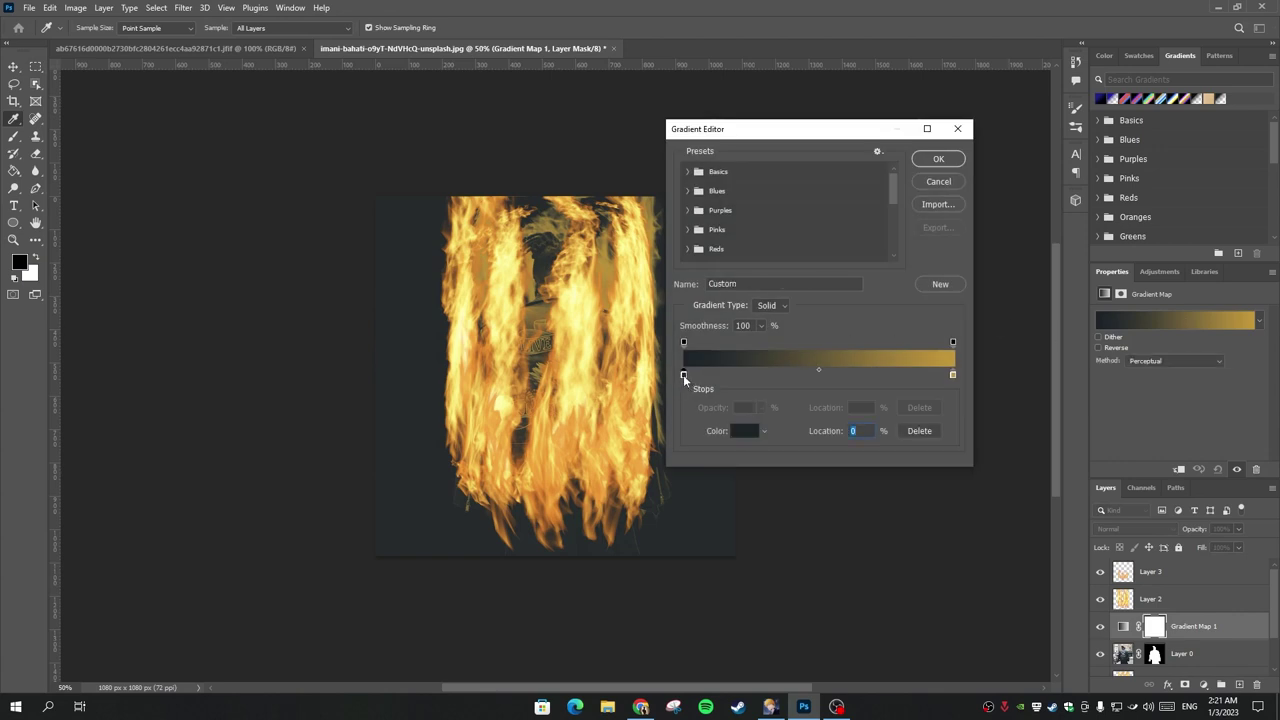
{"action": "left_click", "coordinate": [938, 160]}
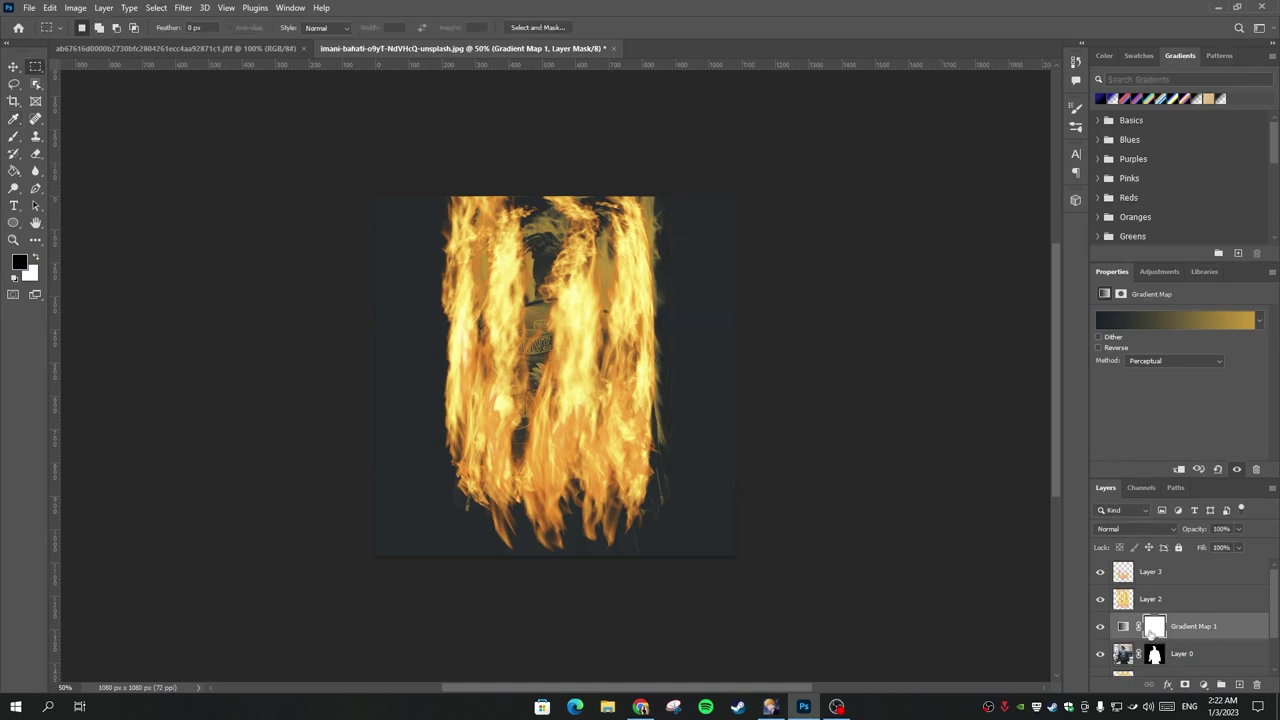
{"action": "right_click", "coordinate": [1196, 628]}
{"action": "left_click", "coordinate": [1157, 318]}
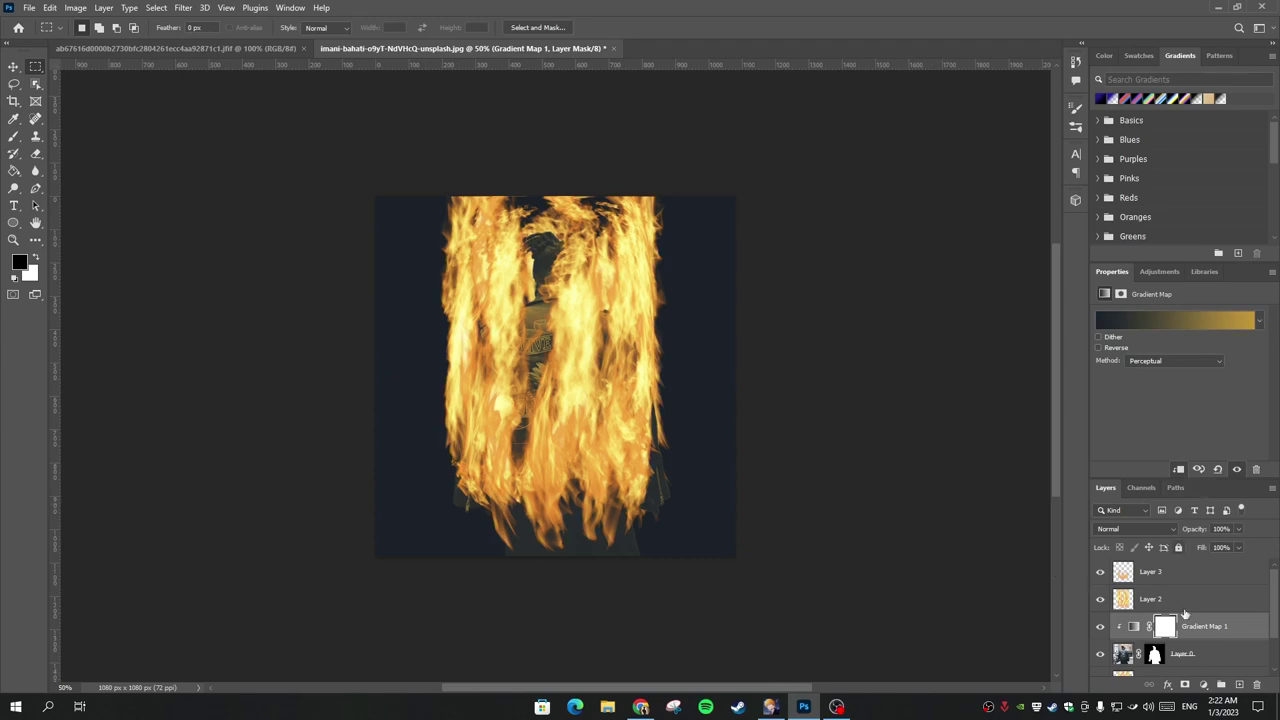
Add a Hue/Saturation layer at Hue -10, Saturation +10, clipped to the man
{"action": "left_click", "coordinate": [1203, 684]}
{"action": "left_click", "coordinate": [1216, 556]}
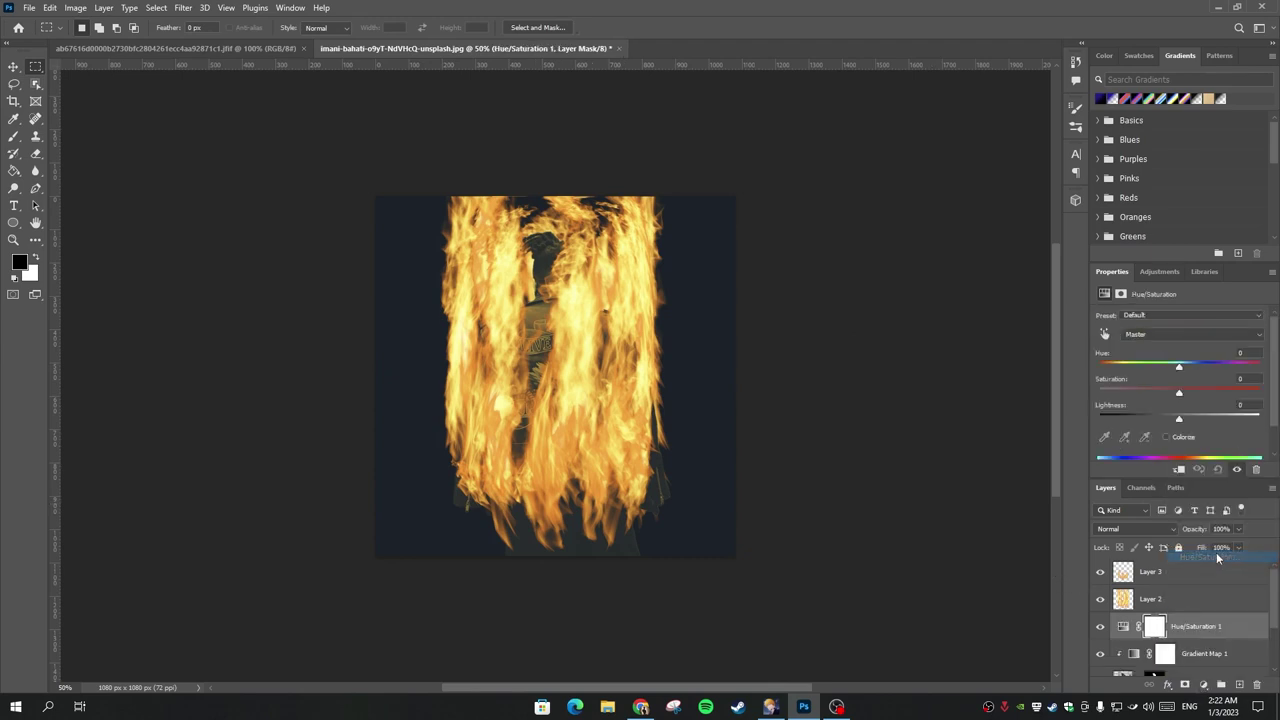
{"action": "left_click_drag", "start_coordinate": [1182, 368], "coordinate": [1172, 370]}
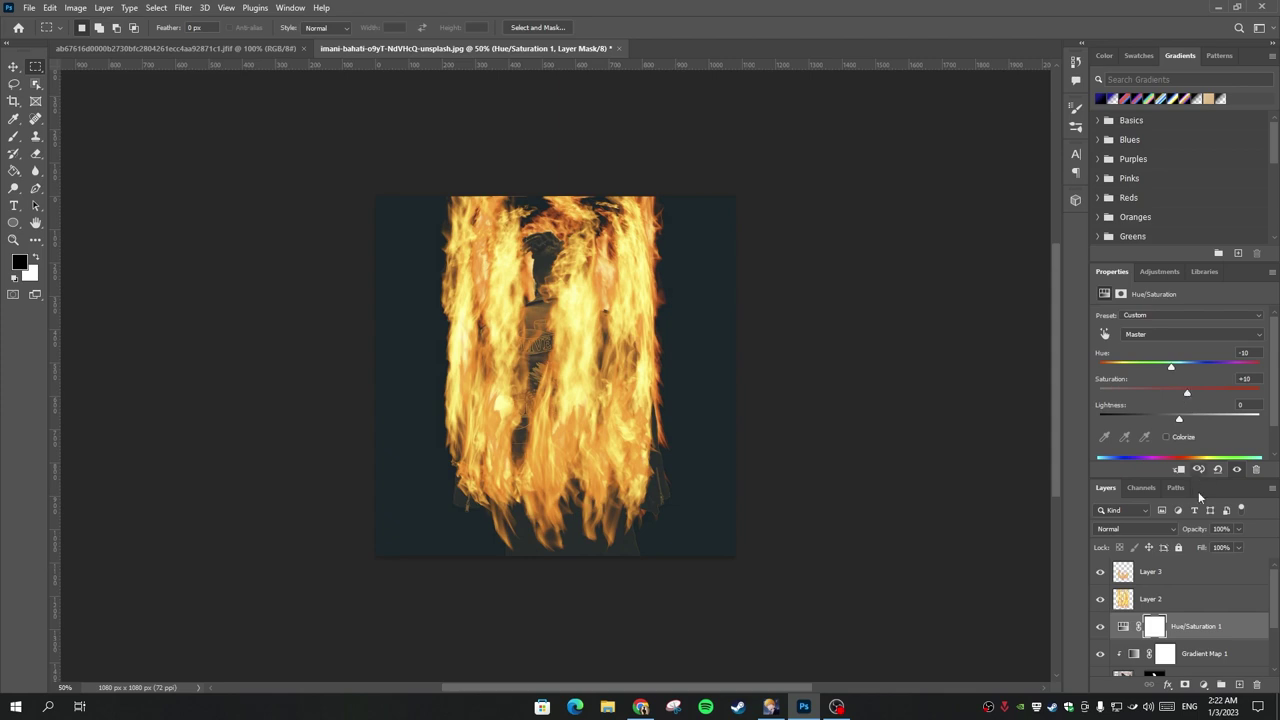
{"action": "right_click", "coordinate": [1203, 628]}
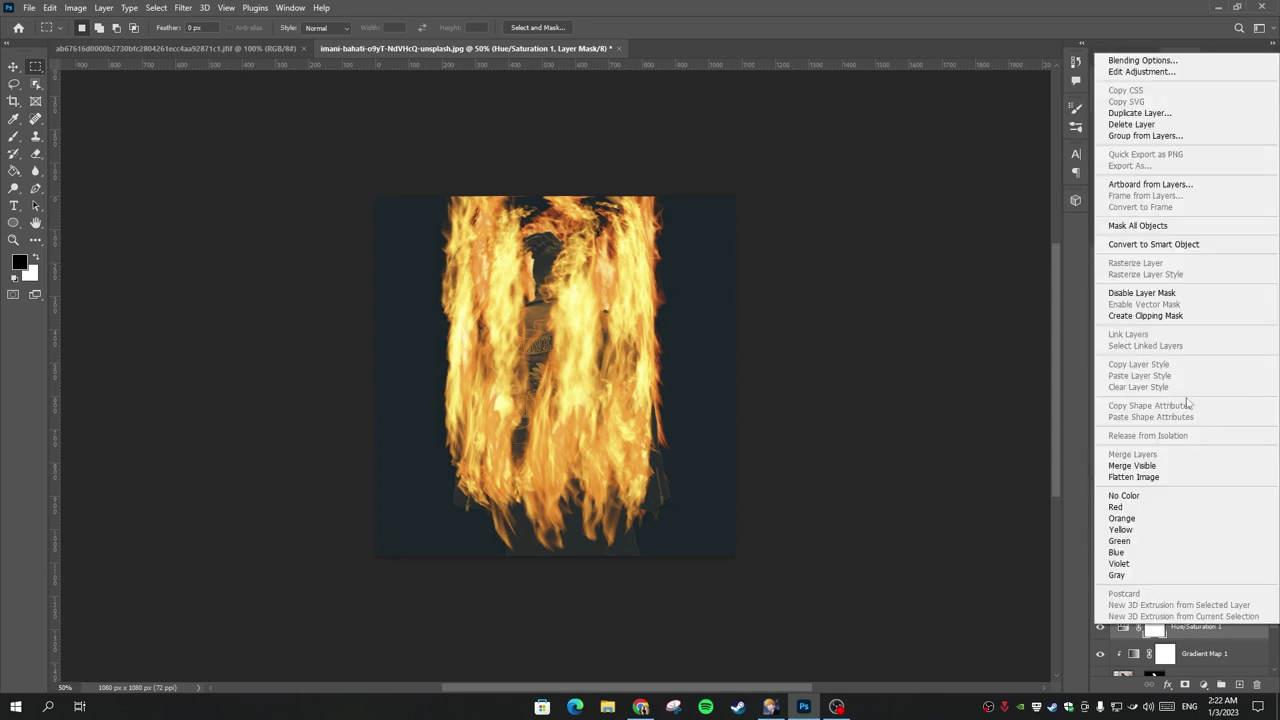
{"action": "left_click", "coordinate": [1164, 316]}
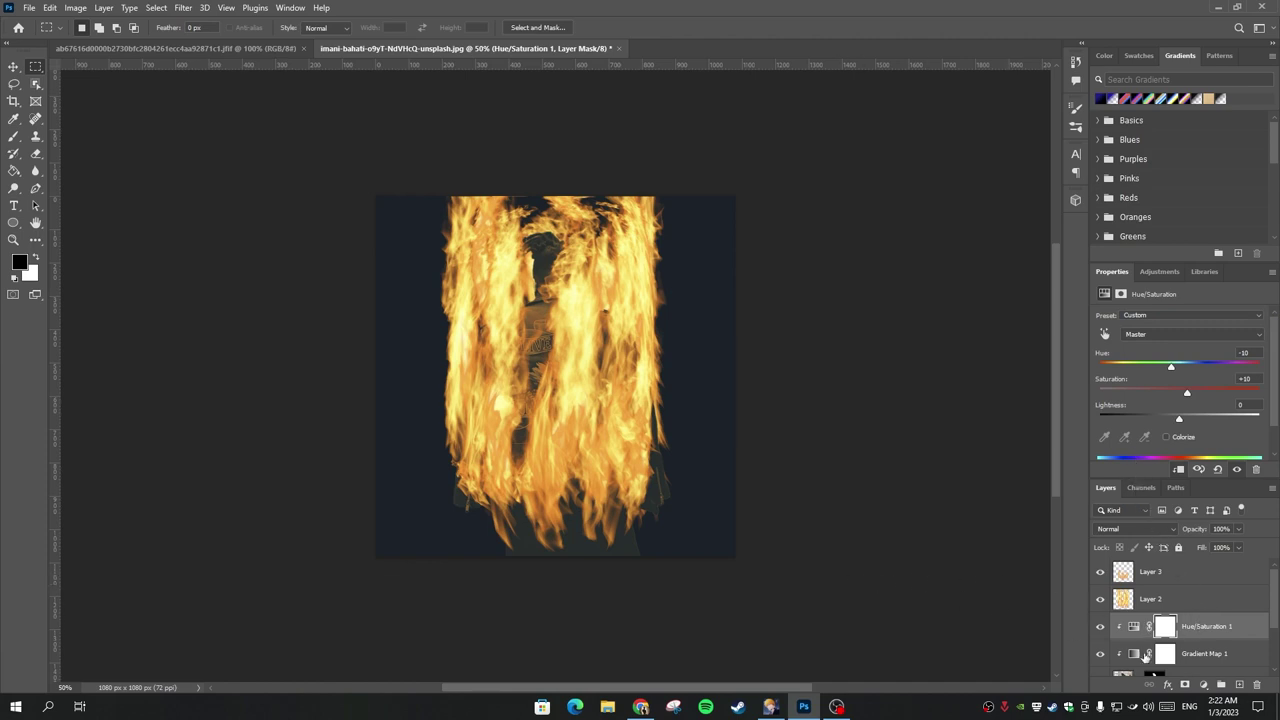
{"action": "scroll", "coordinate": [1222, 656], "scroll_direction": "down", "scroll_amount": 3}
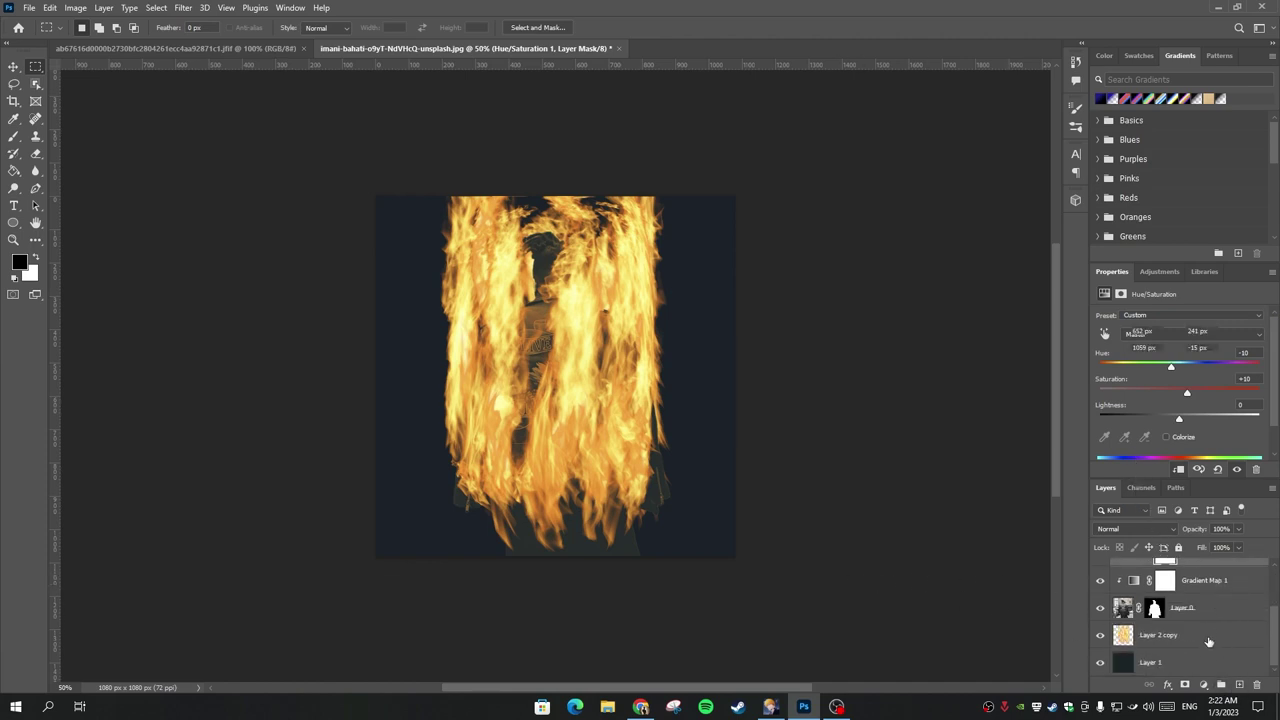
{"action": "left_click", "coordinate": [1210, 640]}
Shade the flames' bottom dark navy on Layer 4 using a 510 px soft round brush at 46% flow
{"action": "left_click", "coordinate": [1211, 666]}
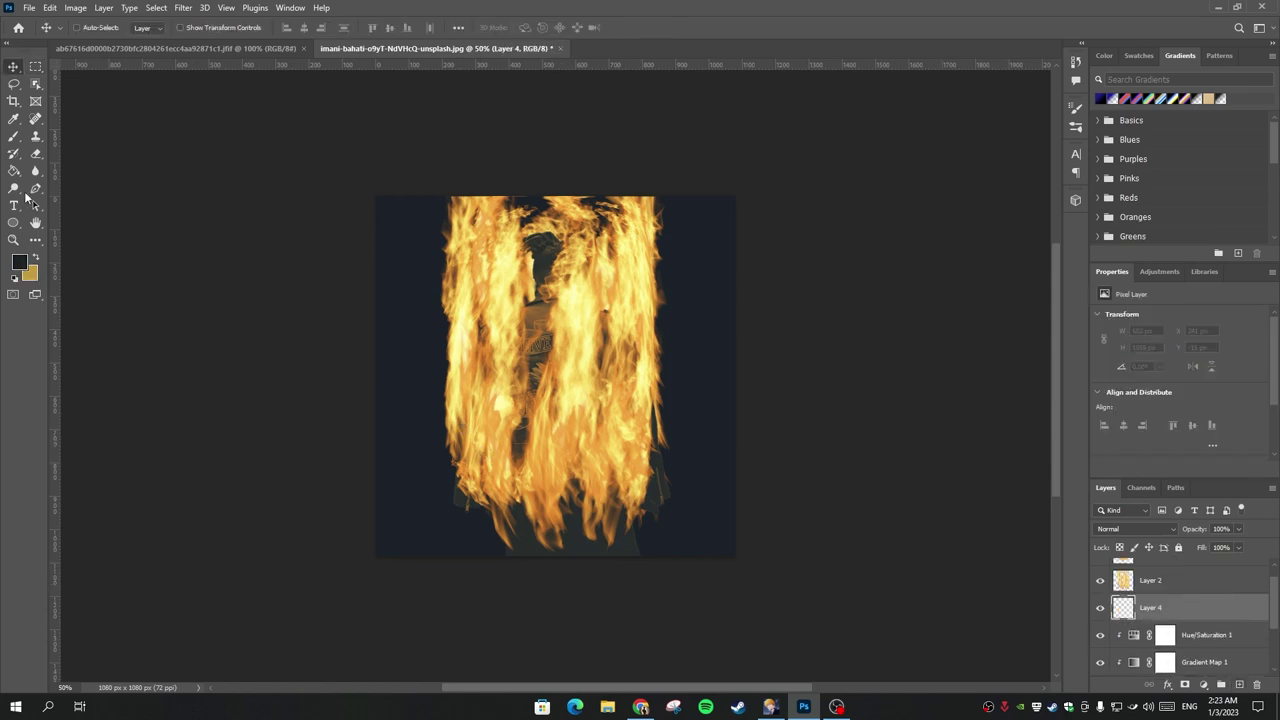
{"action": "left_click", "coordinate": [13, 136]}
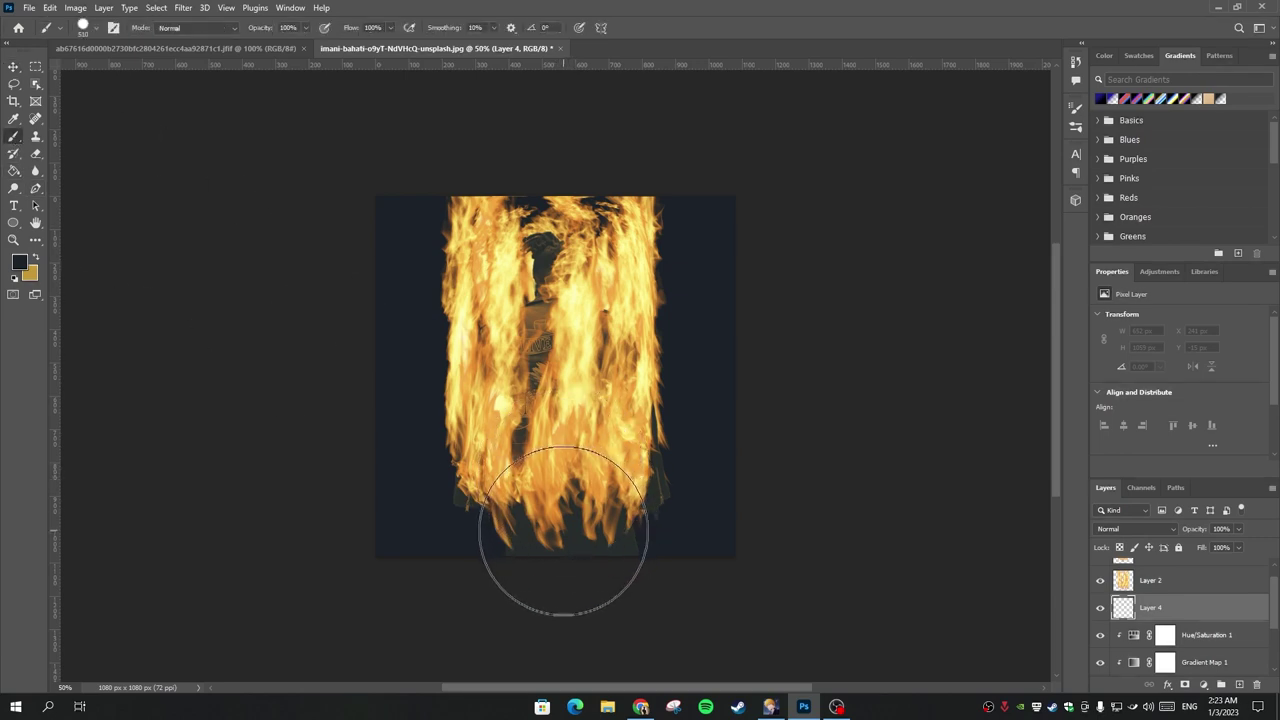
{"action": "right_click", "coordinate": [548, 366]}
{"action": "left_click", "coordinate": [639, 521]}
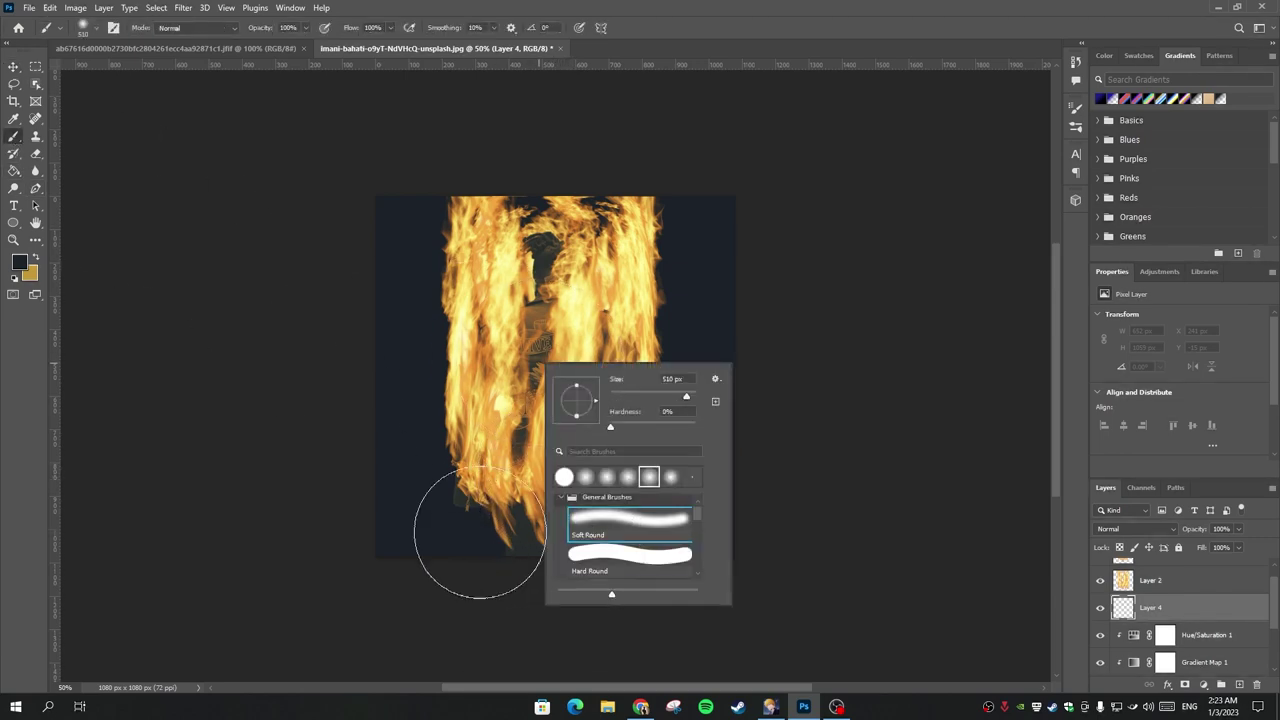
{"action": "left_click_drag", "start_coordinate": [350, 28], "coordinate": [340, 33]}
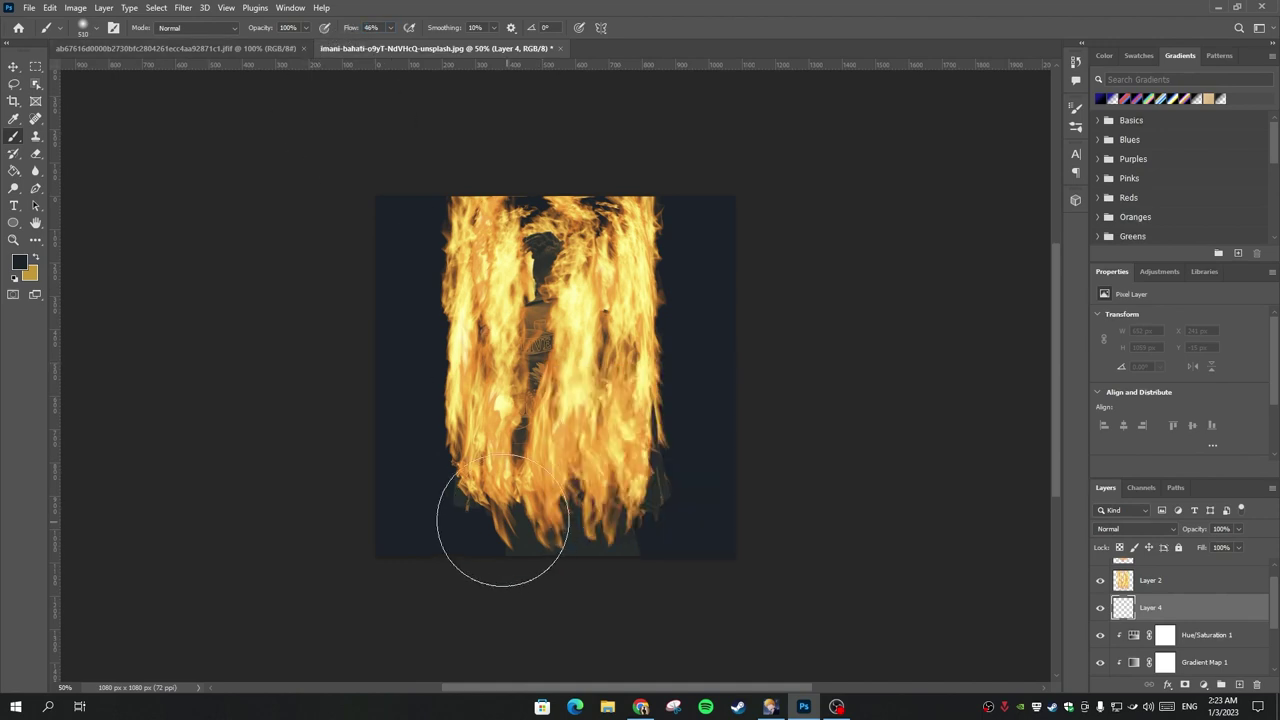
{"action": "left_click_drag", "start_coordinate": [500, 531], "coordinate": [586, 580]}
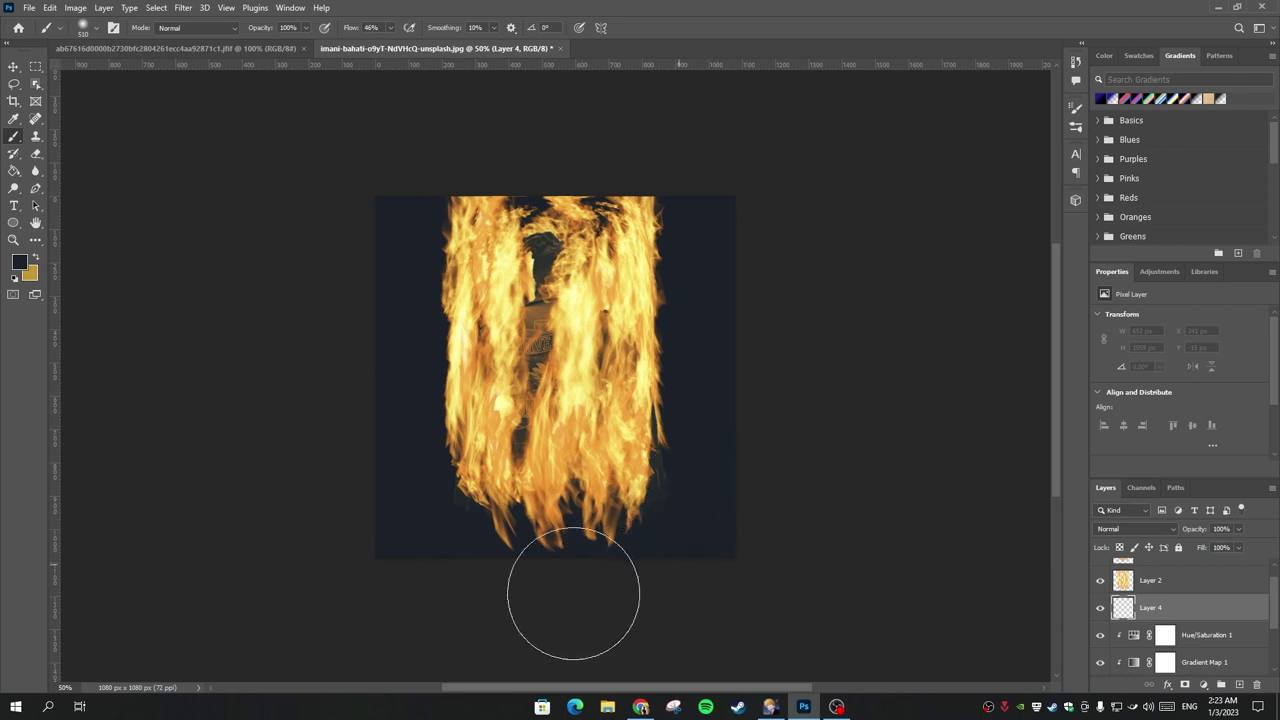
{"action": "scroll", "coordinate": [1216, 635], "scroll_direction": "down", "scroll_amount": 2}
{"action": "scroll", "coordinate": [1216, 635], "scroll_direction": "down", "scroll_amount": 1}
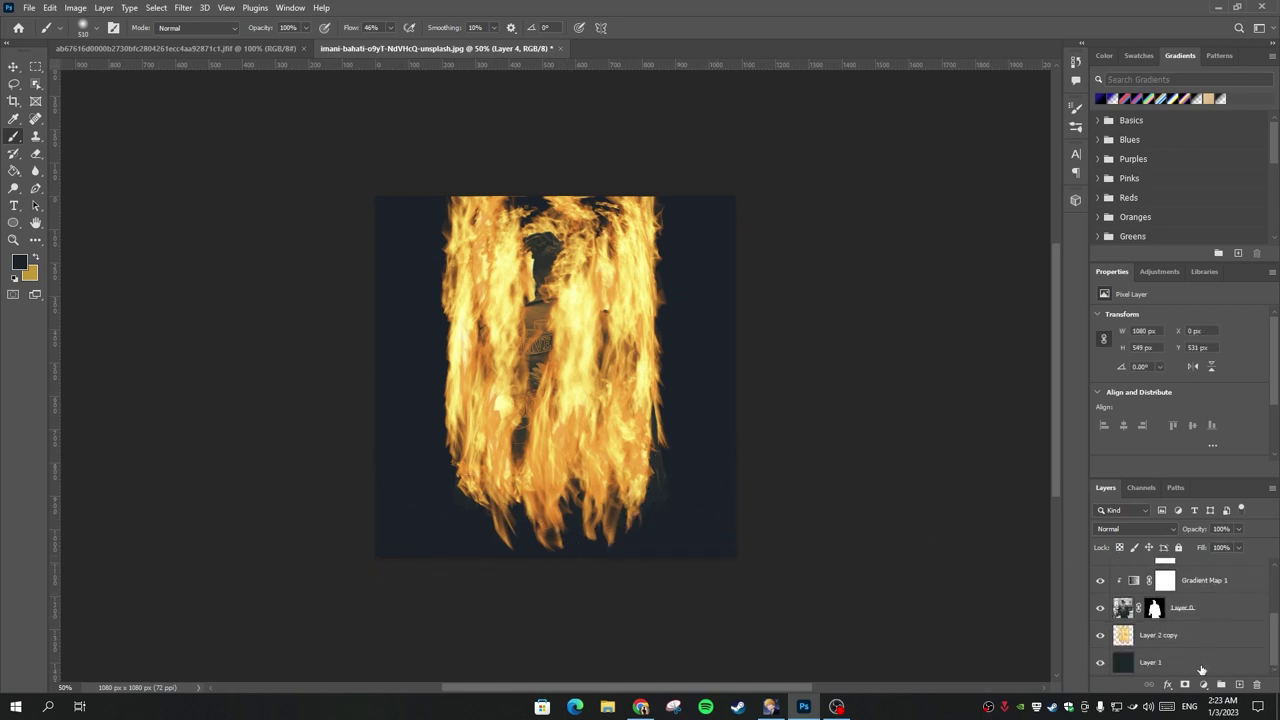
{"action": "left_click", "coordinate": [1200, 665]}
Apply a small Gaussian, monochromatic Add Noise filter to the dark navy Layer 1 background
{"action": "left_click", "coordinate": [184, 8]}
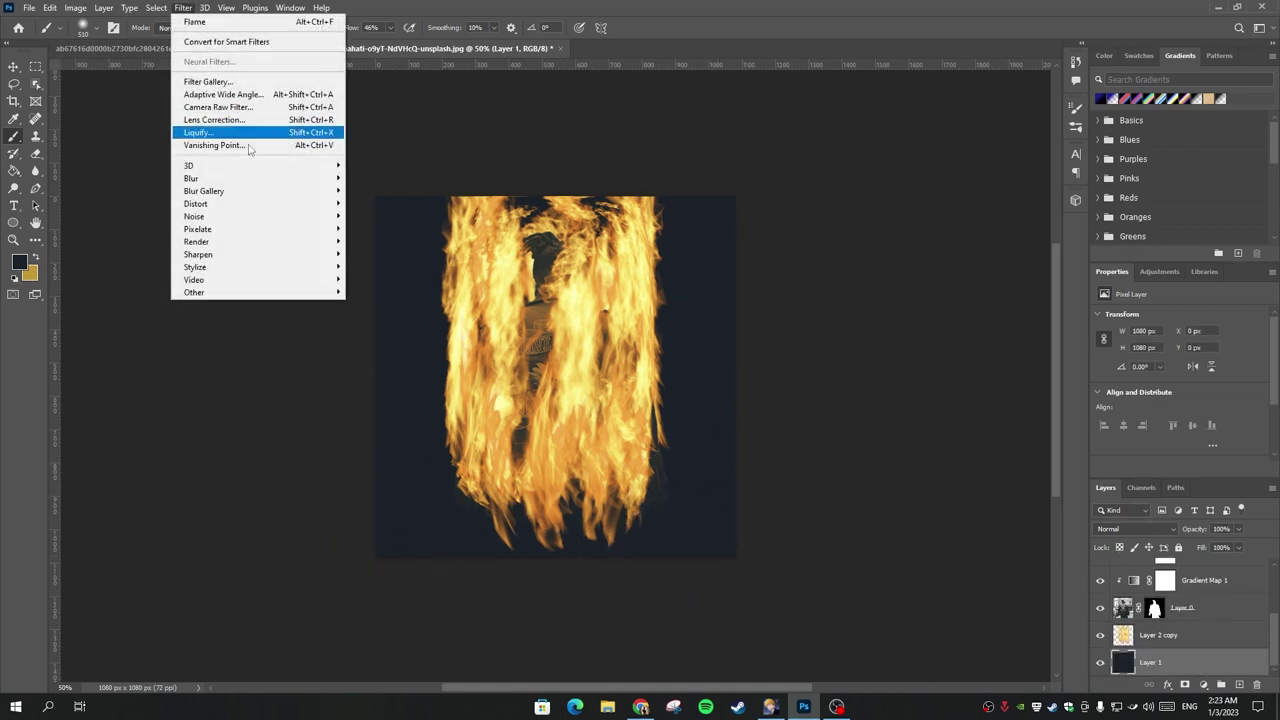
{"action": "mouse_move", "coordinate": [194, 216]}
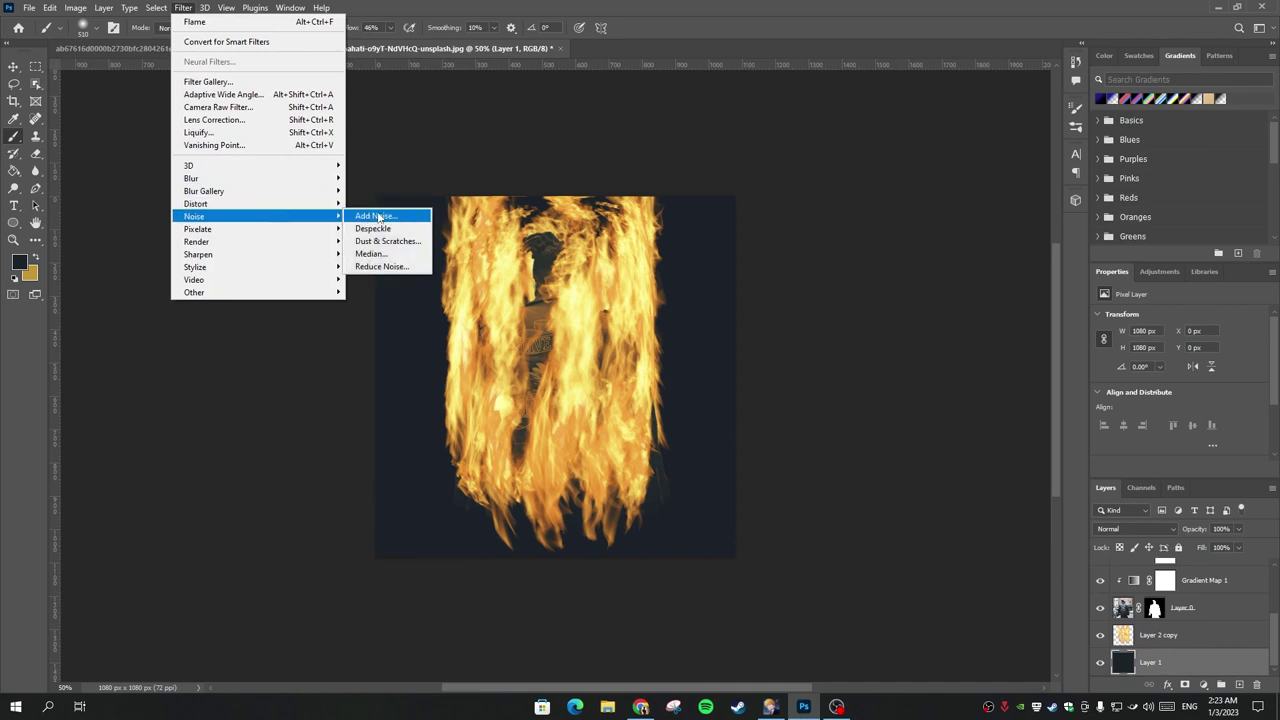
{"action": "left_click", "coordinate": [383, 216]}
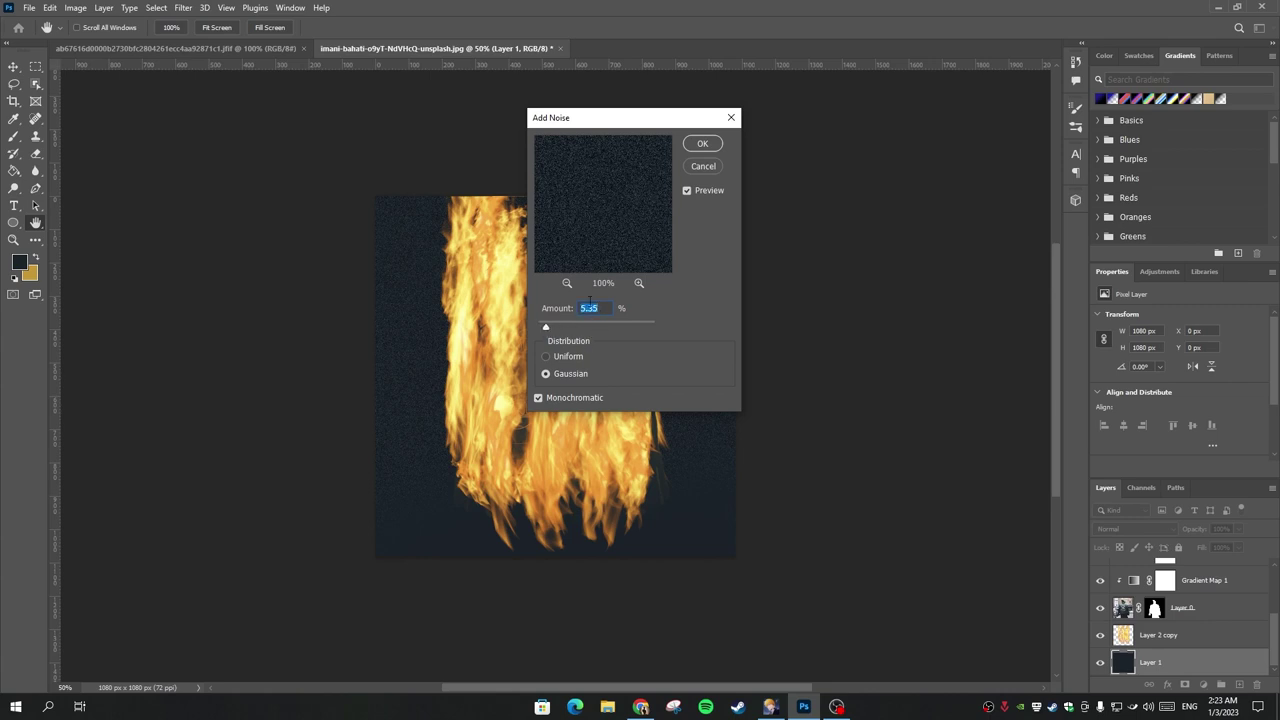
{"action": "left_click", "coordinate": [708, 146]}
{"action": "key", "text": "b"}
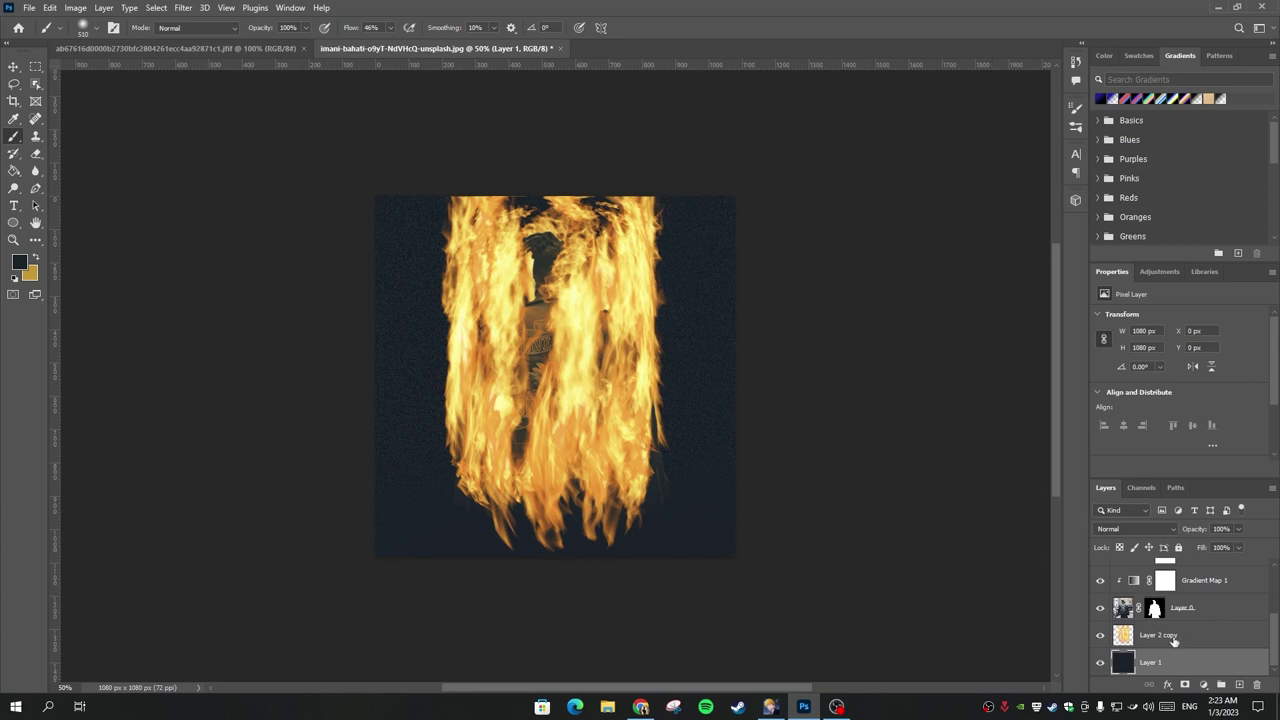
Add a new empty Layer 5 and make tan the painting colour
{"action": "scroll", "coordinate": [1192, 655], "scroll_direction": "up", "scroll_amount": 3}
{"action": "scroll", "coordinate": [1199, 641], "scroll_direction": "up", "scroll_amount": 3}
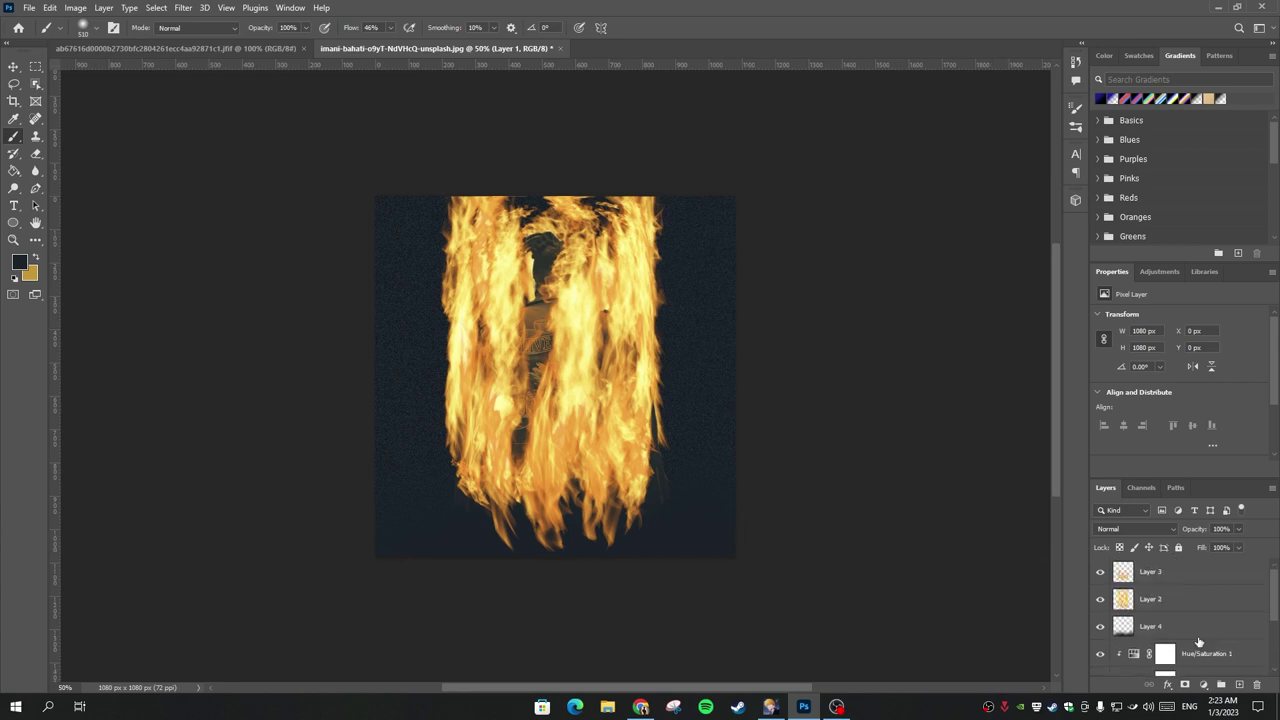
{"action": "scroll", "coordinate": [1199, 641], "scroll_direction": "down", "scroll_amount": 3}
{"action": "scroll", "coordinate": [1206, 655], "scroll_direction": "down", "scroll_amount": 3}
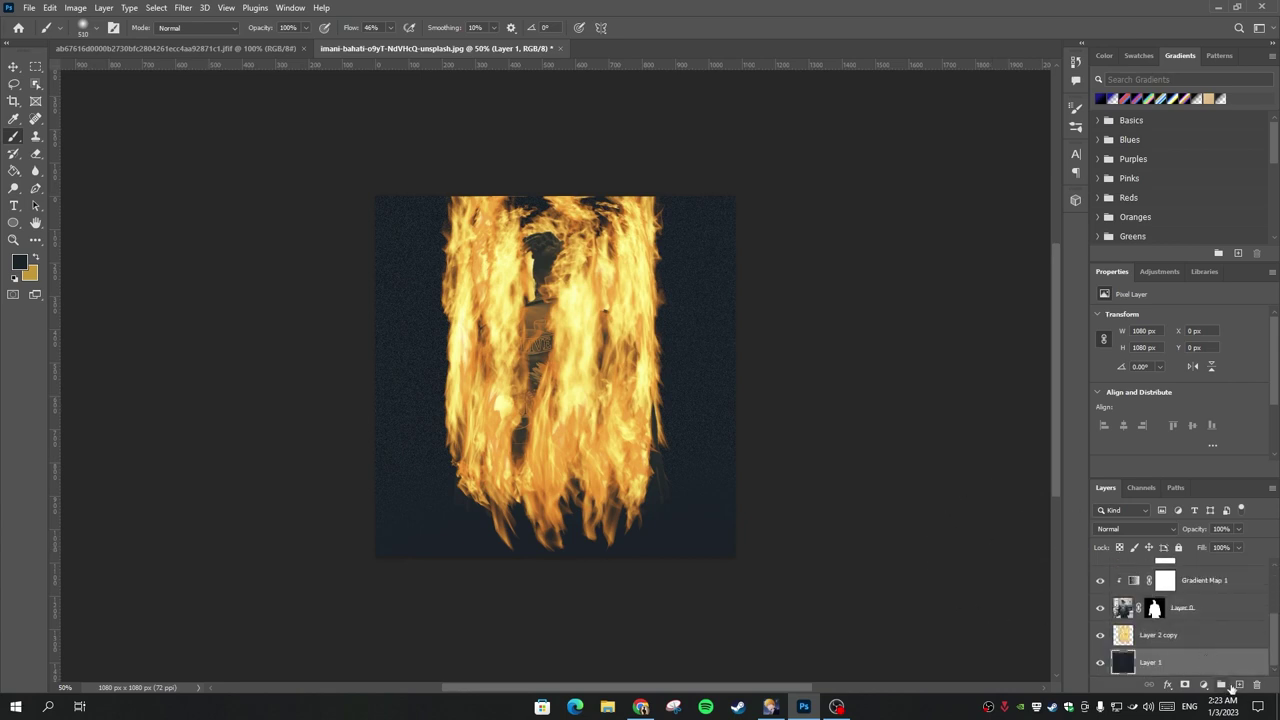
{"action": "left_click", "coordinate": [1239, 685]}
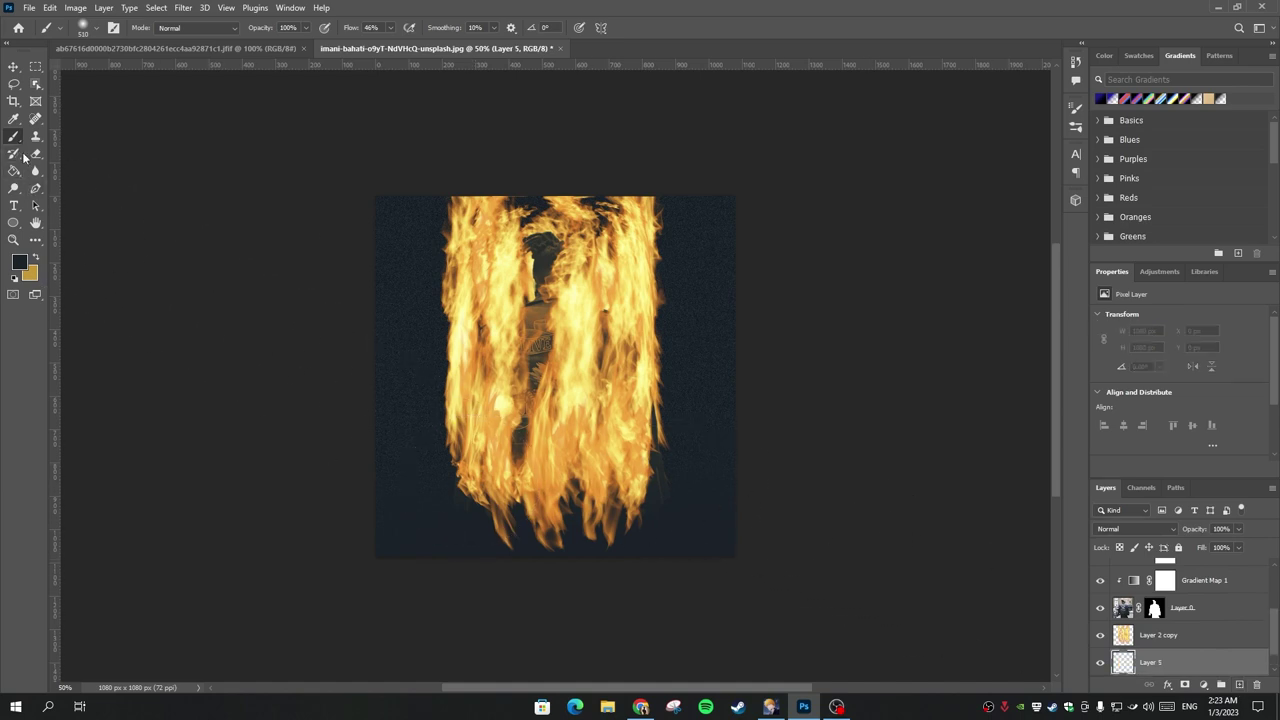
{"action": "left_click", "coordinate": [37, 260]}
Paint a soft tan glow along the right edge and lower its layer opacity to 55%
{"action": "left_click_drag", "start_coordinate": [690, 455], "coordinate": [700, 375]}
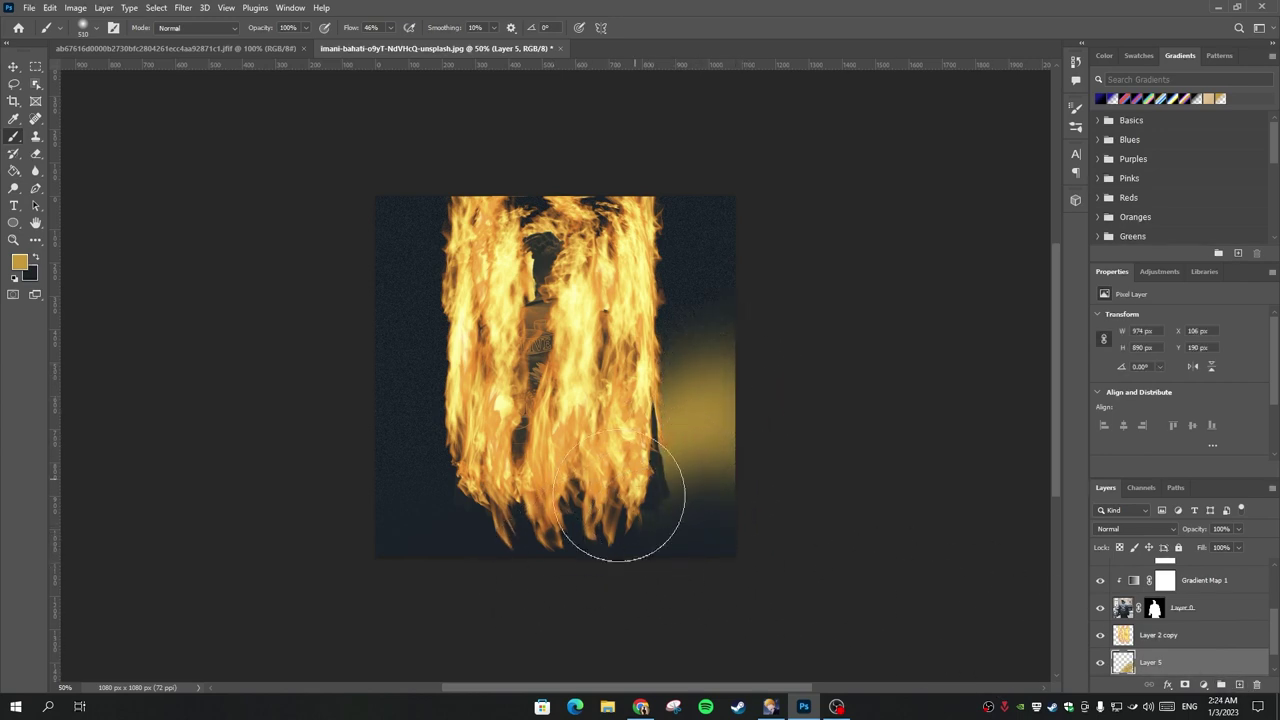
{"action": "left_click_drag", "start_coordinate": [729, 414], "coordinate": [749, 399]}
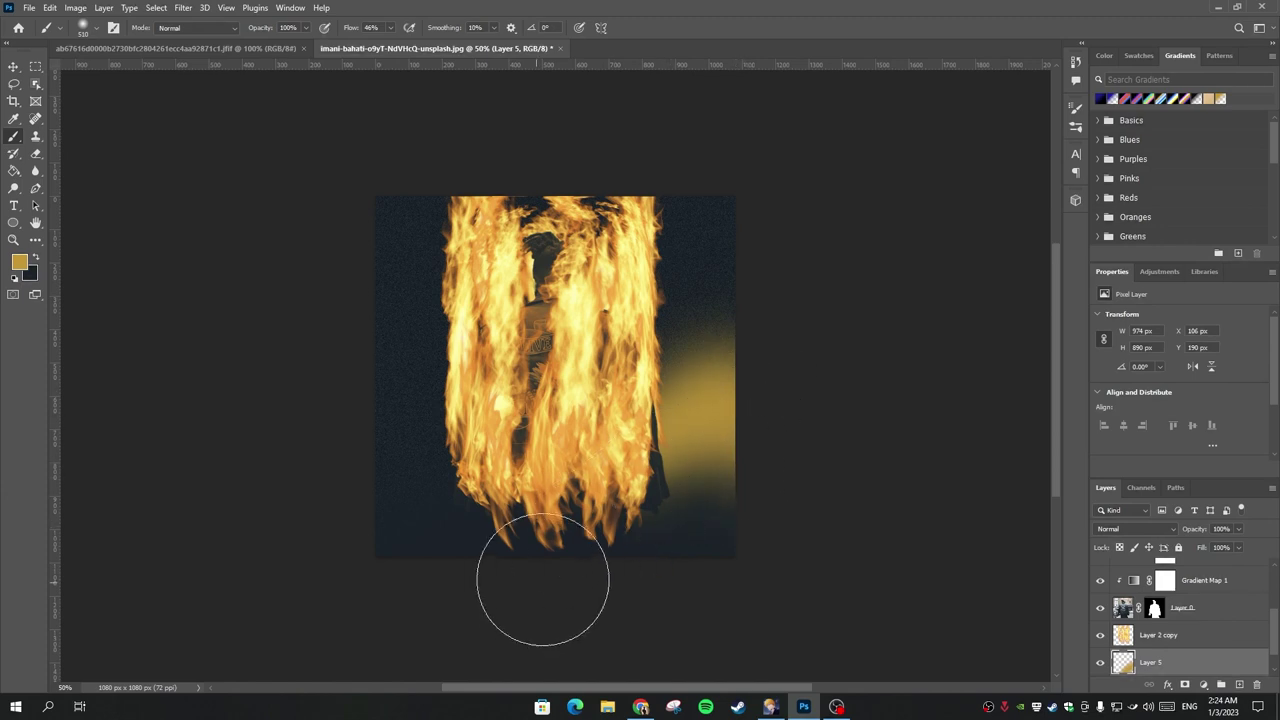
{"action": "left_click_drag", "start_coordinate": [700, 450], "coordinate": [737, 374]}
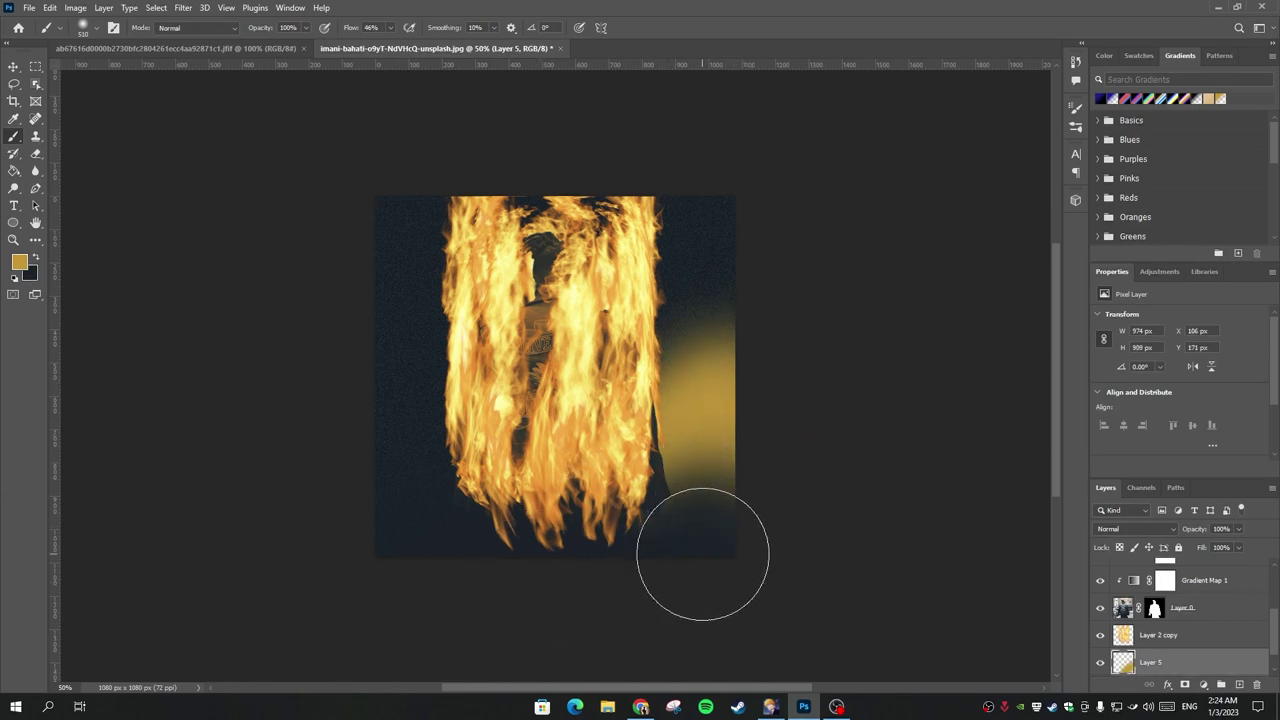
{"action": "key", "text": "ctrl+z"}
{"action": "key", "text": "ctrl+z"}
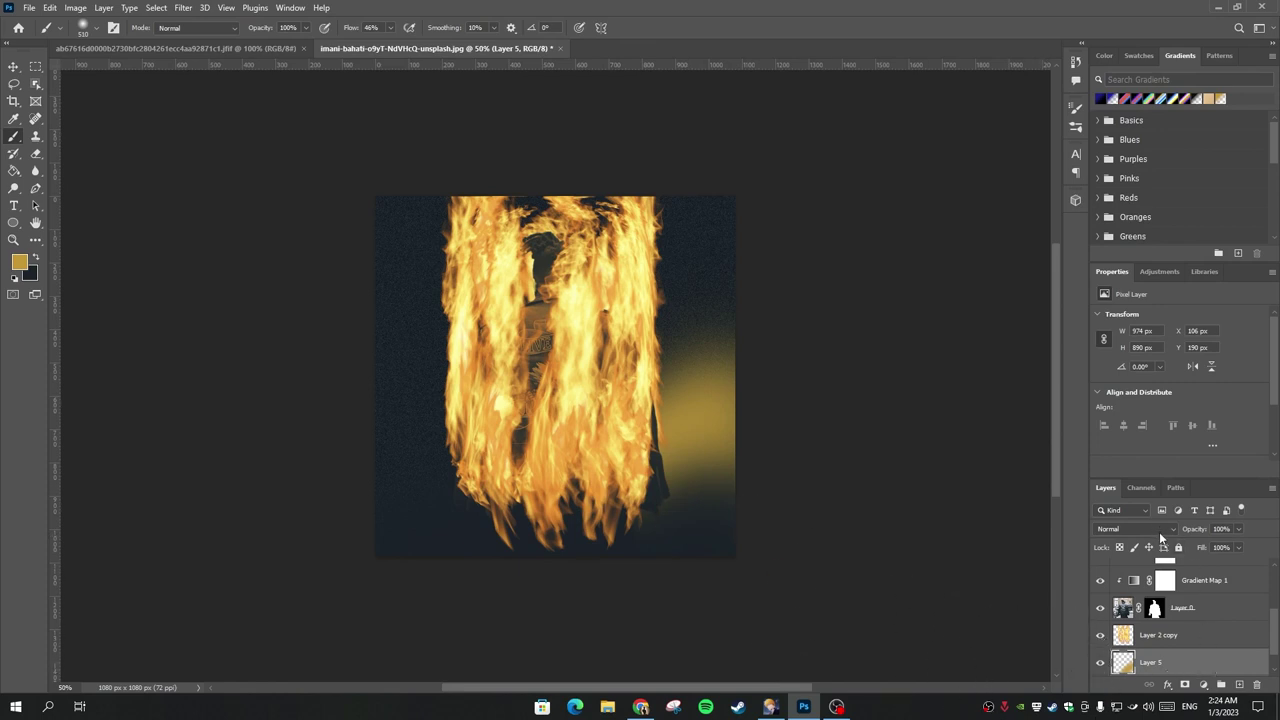
{"action": "left_click_drag", "start_coordinate": [1183, 531], "coordinate": [1166, 537]}
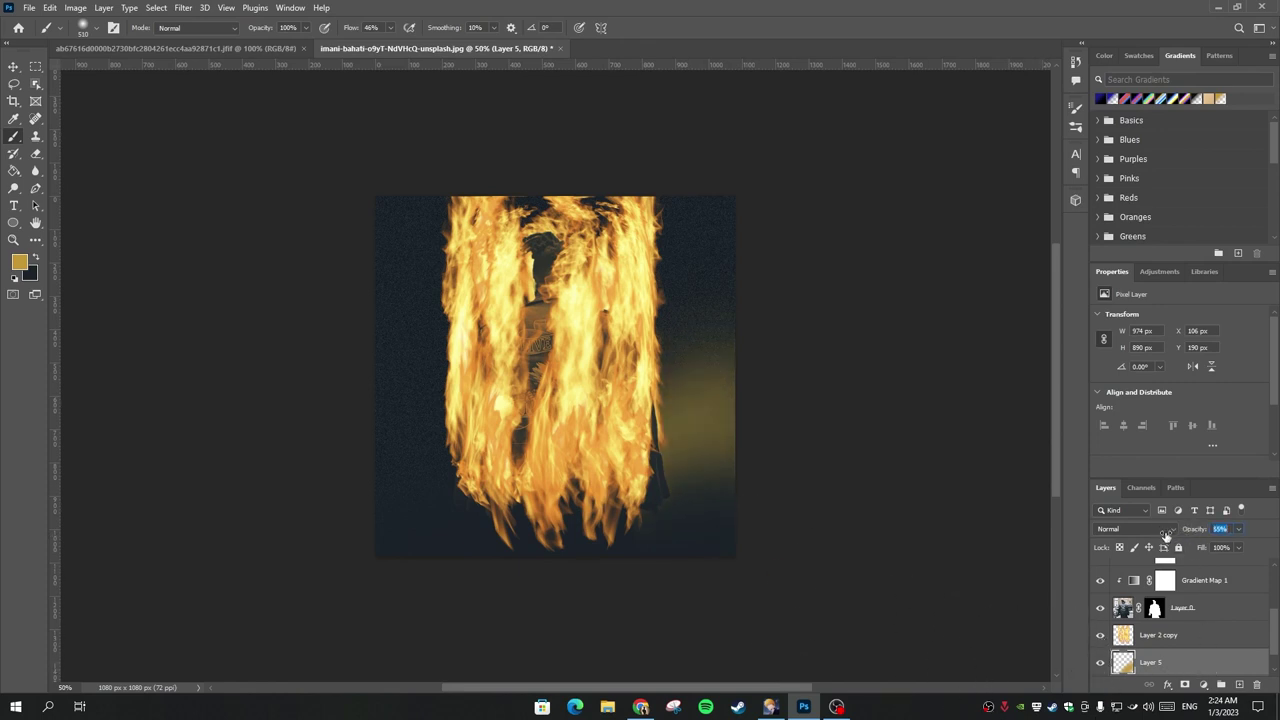
Add a Hue/Saturation layer at Hue -13, Saturation +17, clipped to the Layer 5 glow
{"action": "left_click", "coordinate": [1202, 685]}
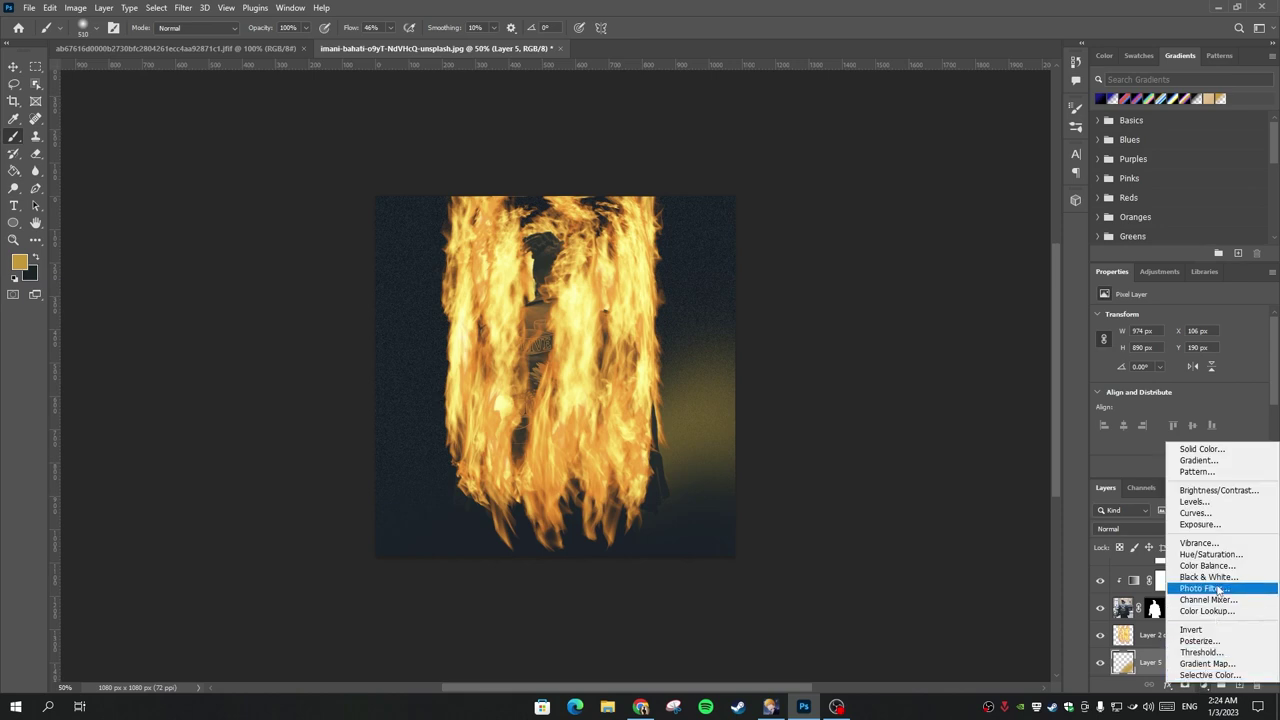
{"action": "left_click", "coordinate": [1195, 589]}
{"action": "mouse_move", "coordinate": [1180, 370]}
{"action": "left_mouse_down"}
{"action": "mouse_move", "coordinate": [1141, 370]}
{"action": "mouse_move", "coordinate": [1183, 371]}
{"action": "mouse_move", "coordinate": [1160, 372]}
{"action": "mouse_move", "coordinate": [1197, 397]}
{"action": "left_mouse_up"}
{"action": "right_click", "coordinate": [1215, 662]}
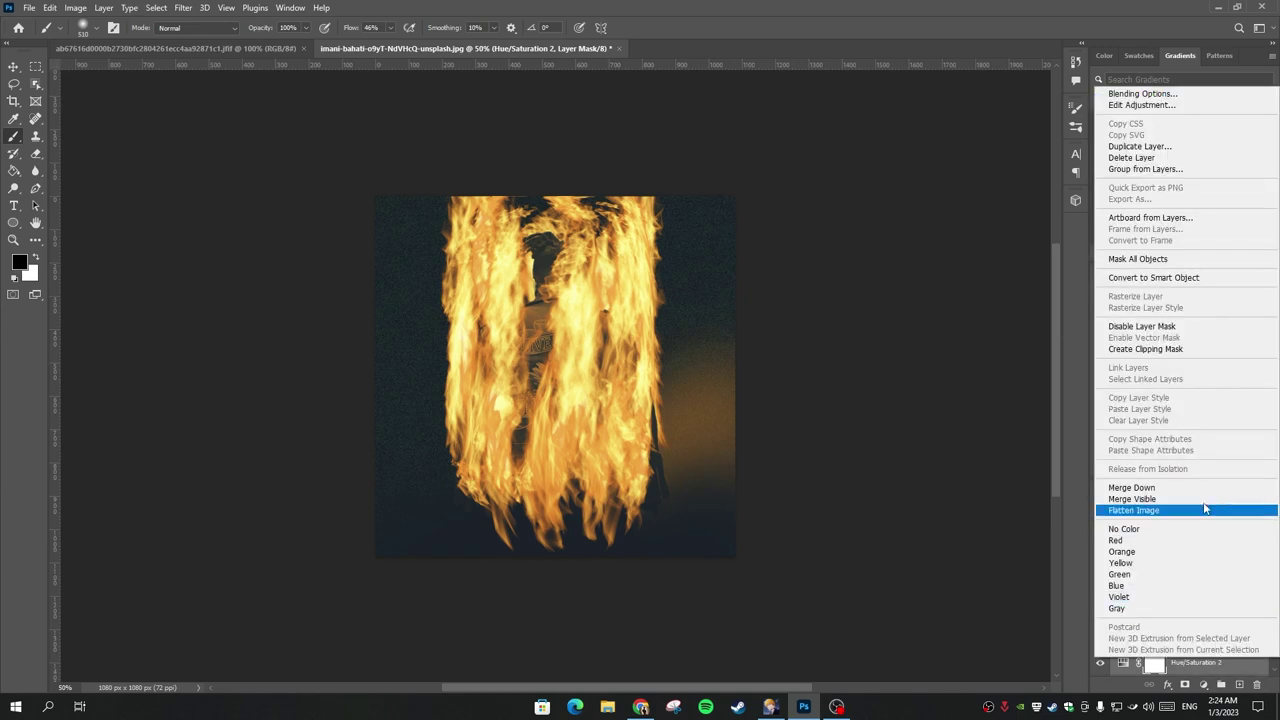
{"action": "left_click", "coordinate": [1140, 350]}
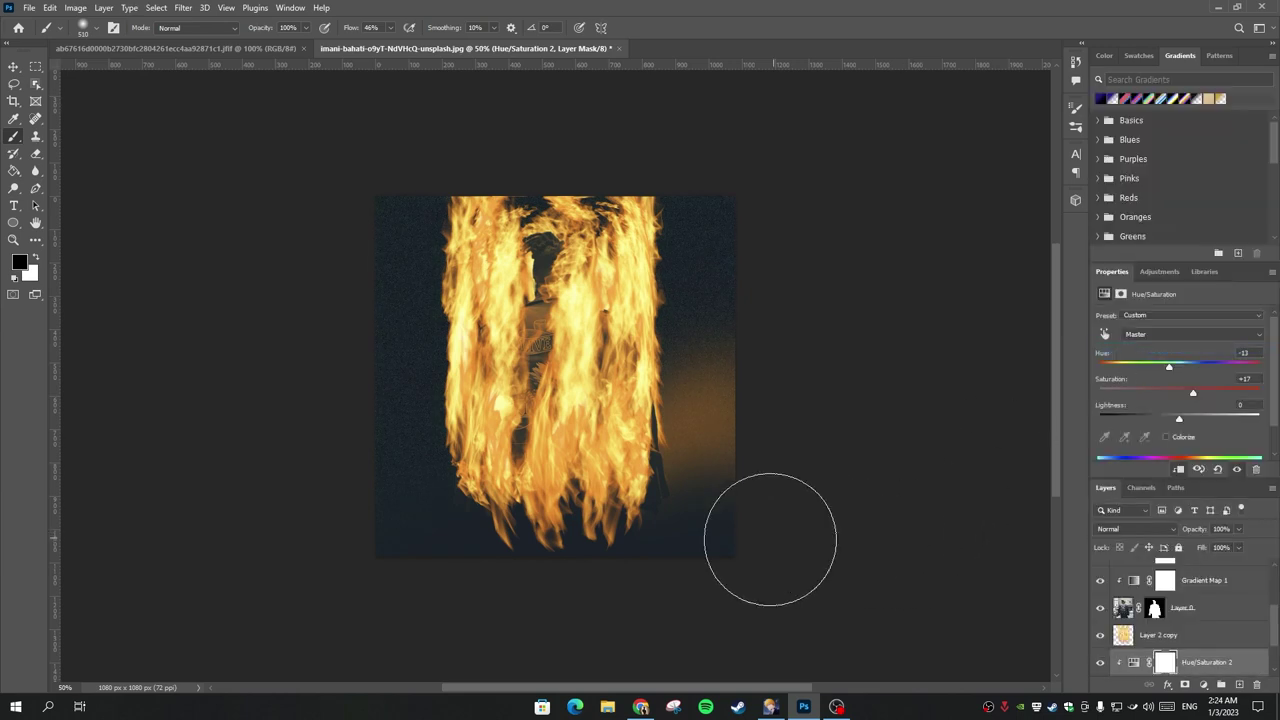
{"action": "scroll", "coordinate": [1187, 621], "scroll_direction": "down", "scroll_amount": 1}
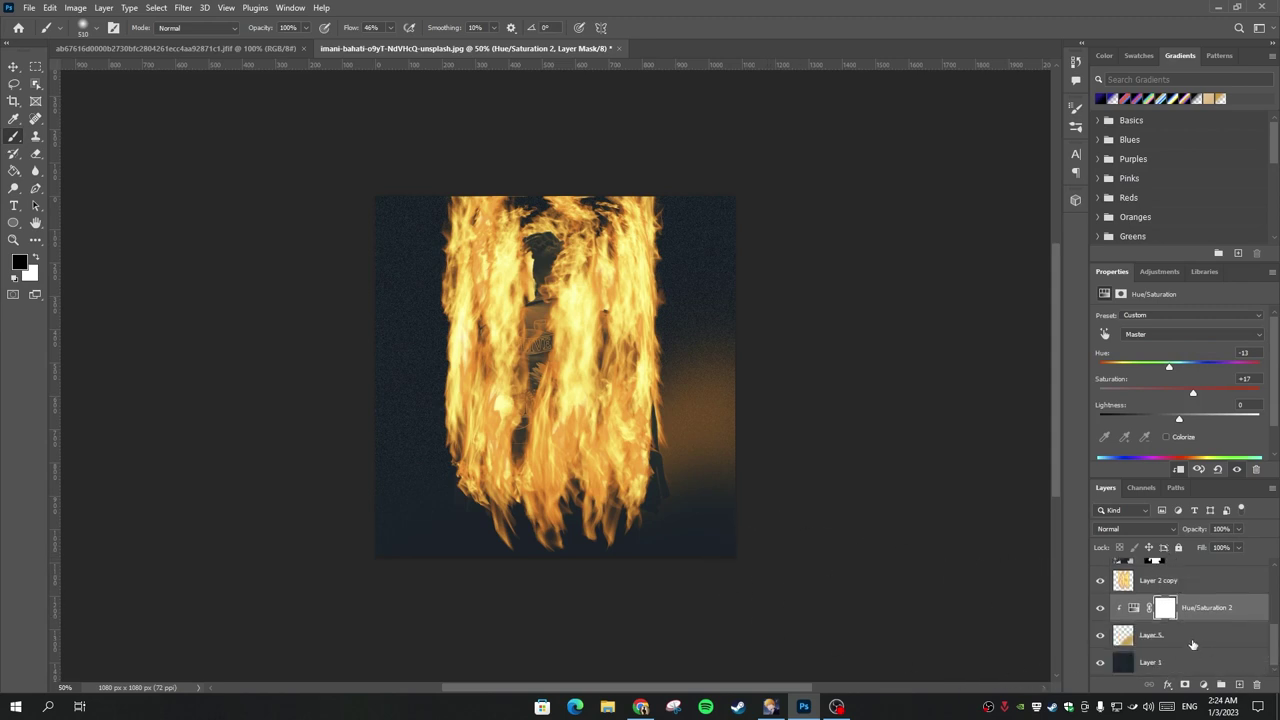
{"action": "scroll", "coordinate": [1188, 610], "scroll_direction": "up", "scroll_amount": 3}
Erase Layer 4's lower-right dark shading with a soft round eraser at 25% flow
{"action": "scroll", "coordinate": [1183, 577], "scroll_direction": "up", "scroll_amount": 1}
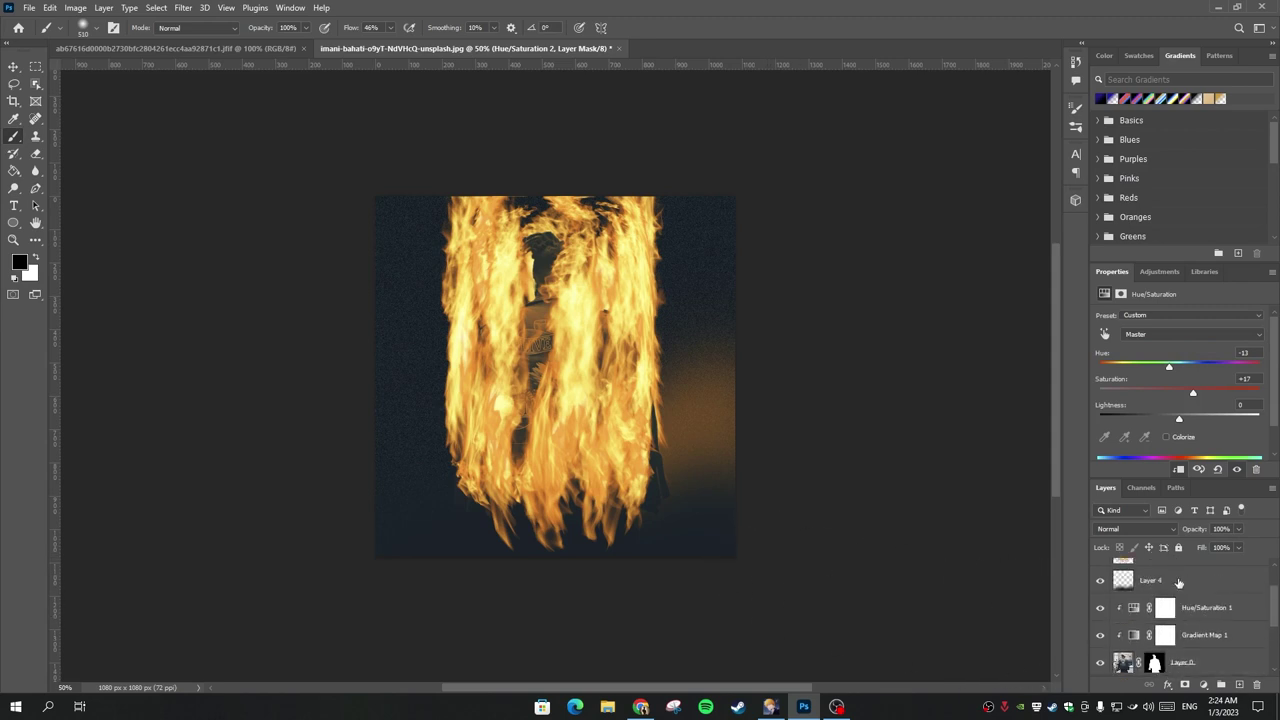
{"action": "left_click", "coordinate": [1183, 580]}
{"action": "left_click", "coordinate": [728, 498], "text": "alt"}
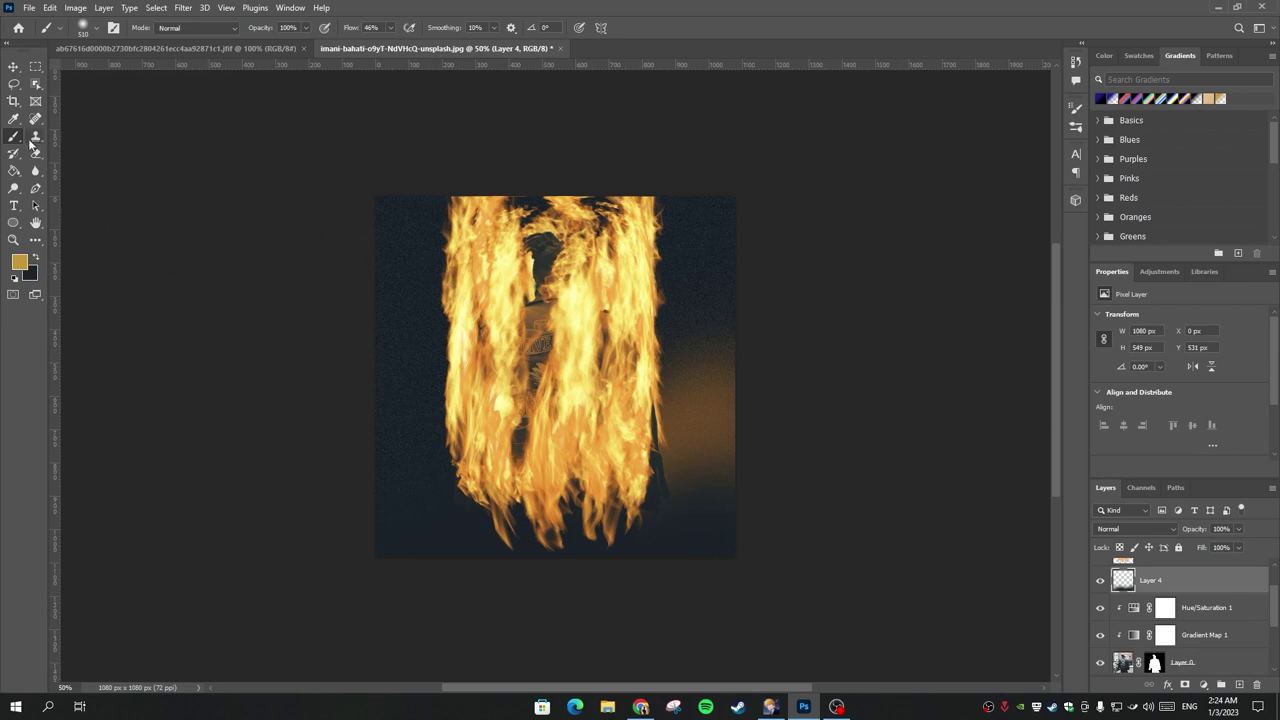
{"action": "key", "text": "e"}
{"action": "right_click", "coordinate": [700, 415]}
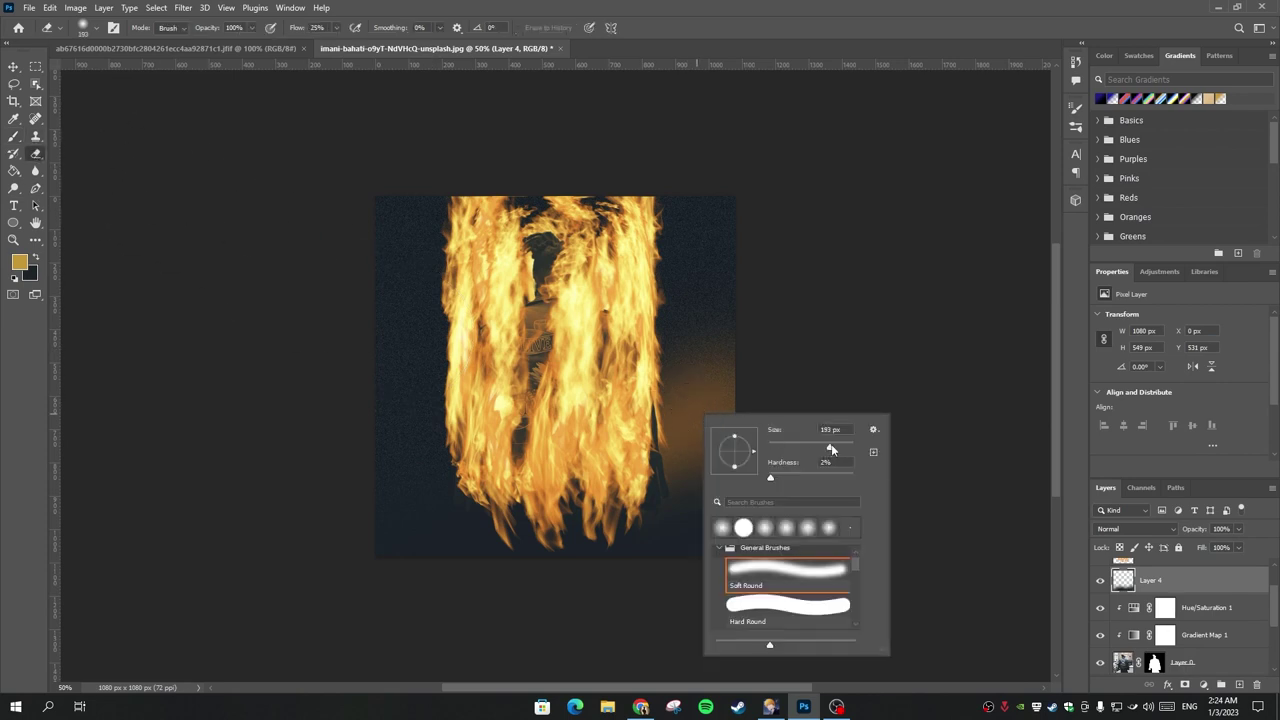
{"action": "key", "text": "Escape"}
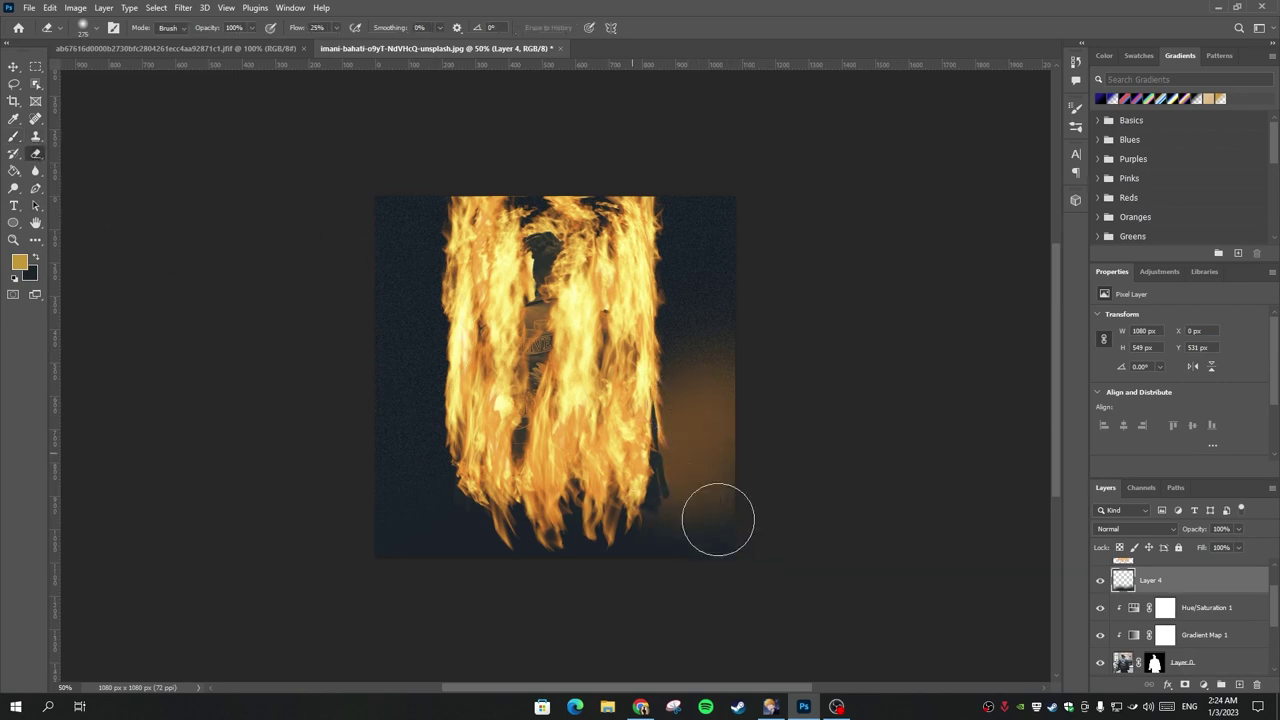
{"action": "mouse_move", "coordinate": [704, 519]}
{"action": "left_mouse_down"}
{"action": "mouse_move", "coordinate": [700, 491]}
{"action": "mouse_move", "coordinate": [709, 551]}
{"action": "mouse_move", "coordinate": [690, 497]}
{"action": "left_mouse_up"}
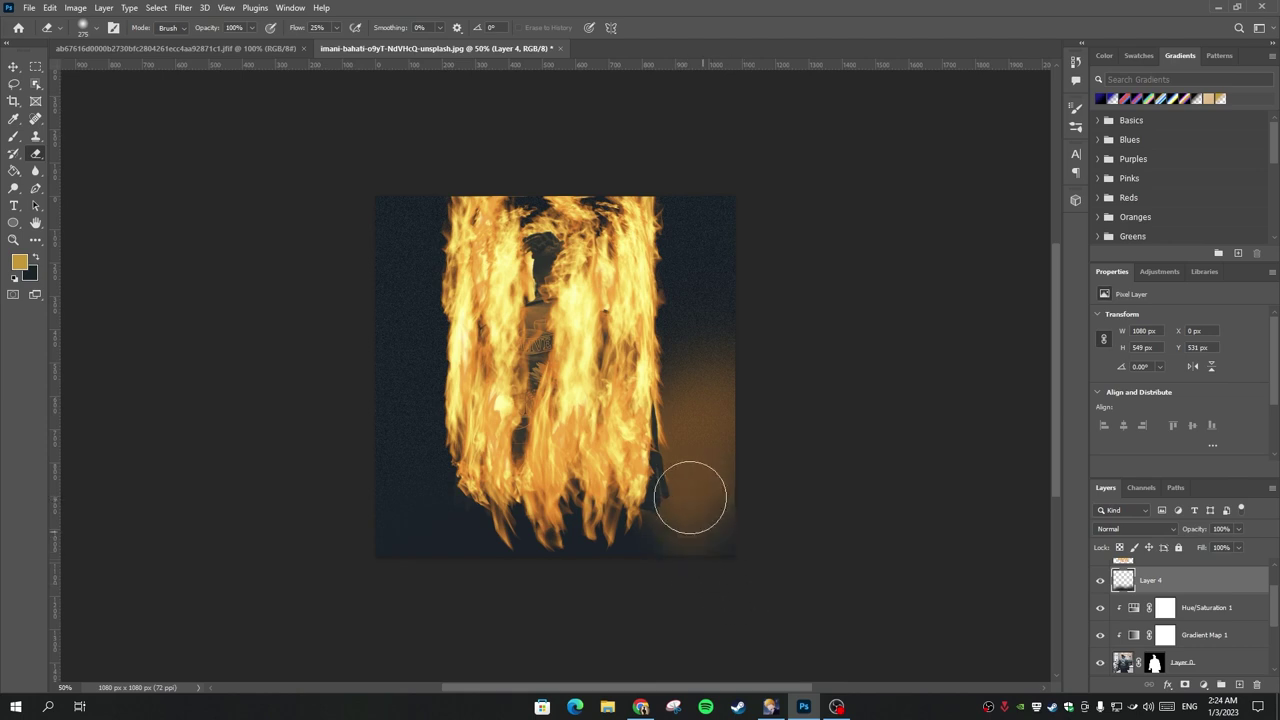
{"action": "key", "text": "ctrl+z"}
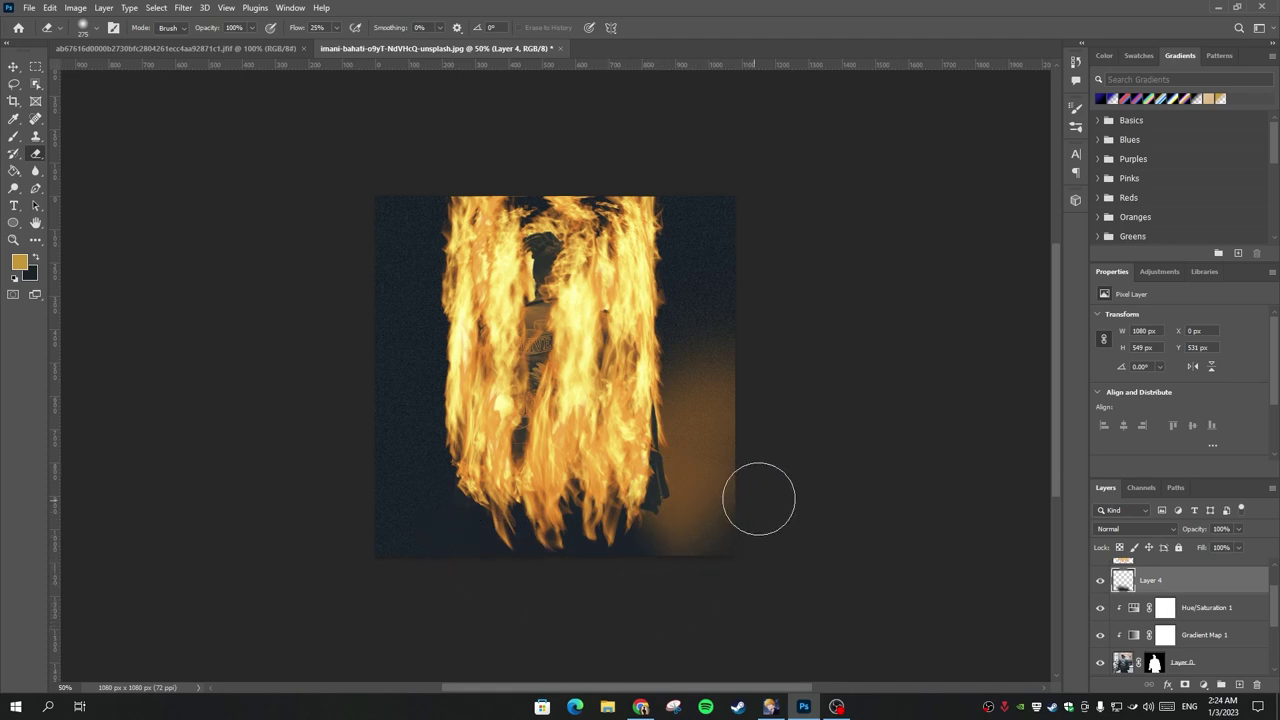
{"action": "left_click_drag", "start_coordinate": [708, 512], "coordinate": [694, 520]}
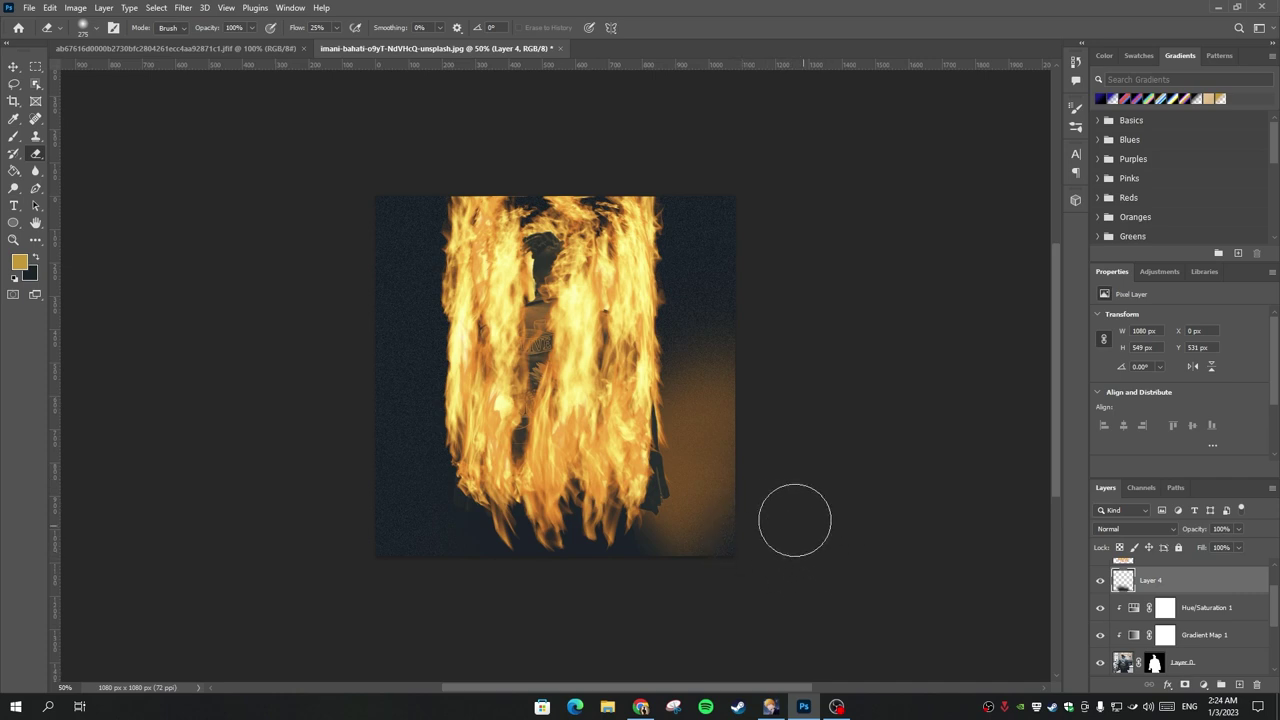